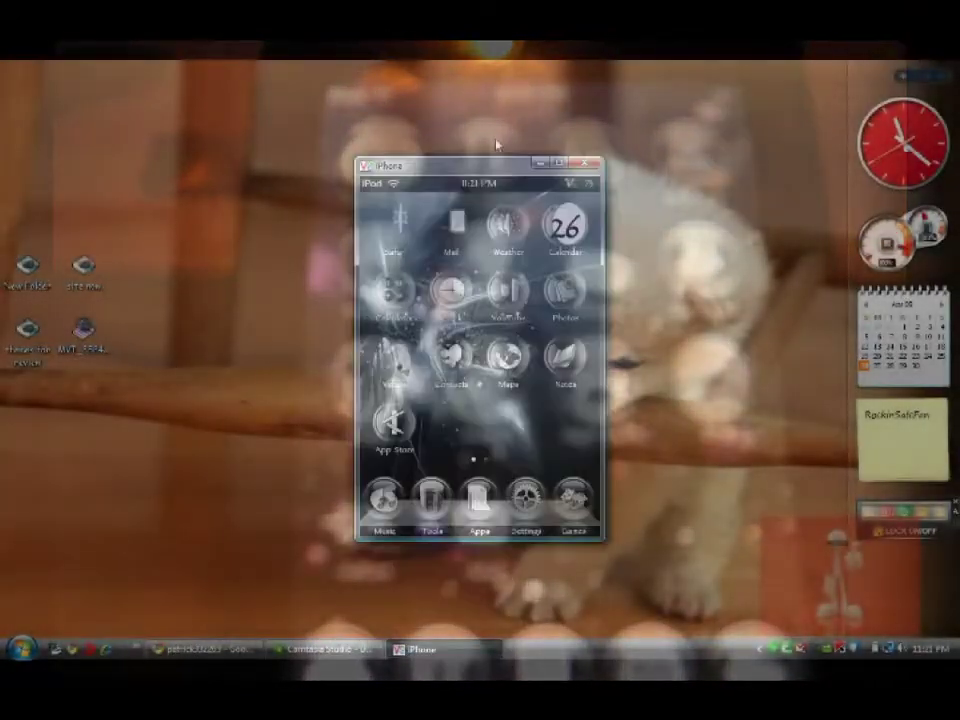
Step: Open Cydia from the Tools folder on the mirrored iPod screen and reposition the mirror window on the desktop
{"action": "left_click_drag", "start_coordinate": [491, 168], "coordinate": [444, 154]}
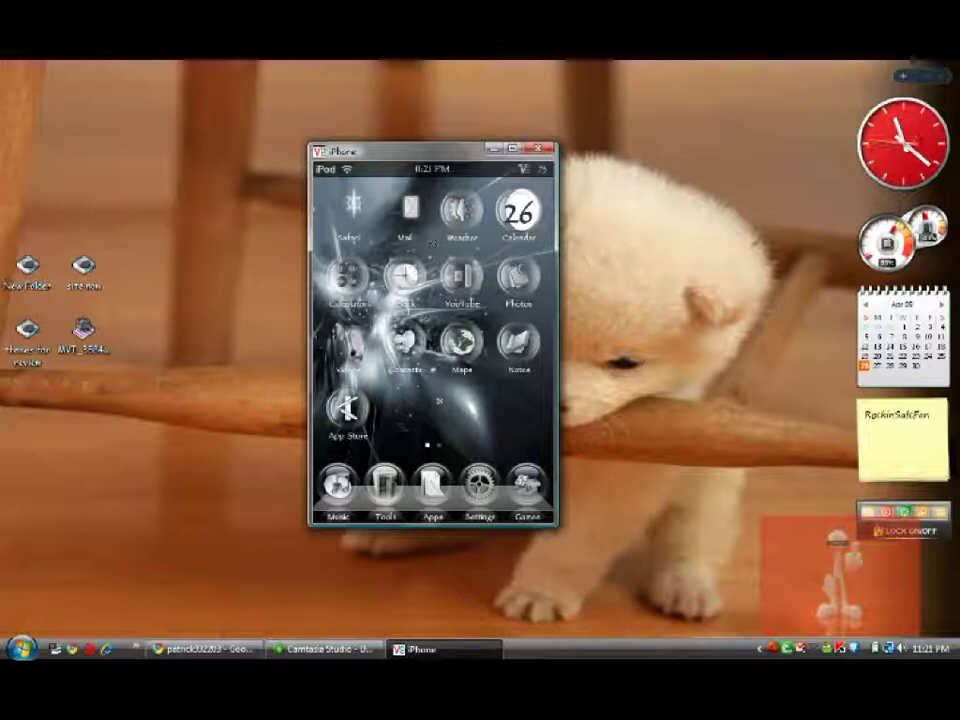
{"action": "left_click", "coordinate": [392, 480]}
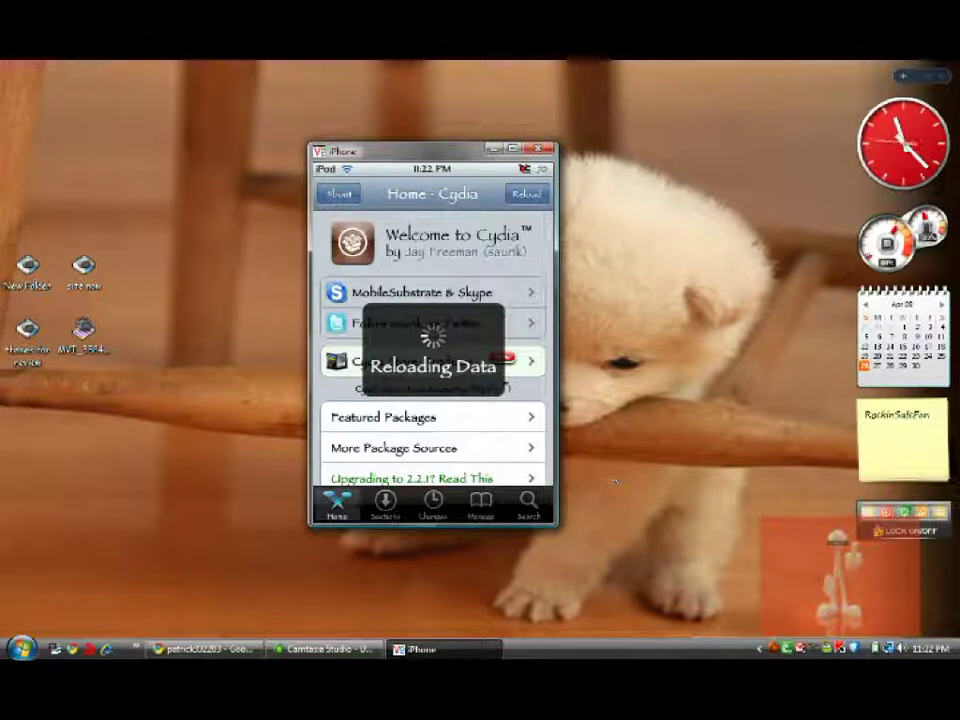
{"action": "left_click_drag", "start_coordinate": [411, 151], "coordinate": [430, 152]}
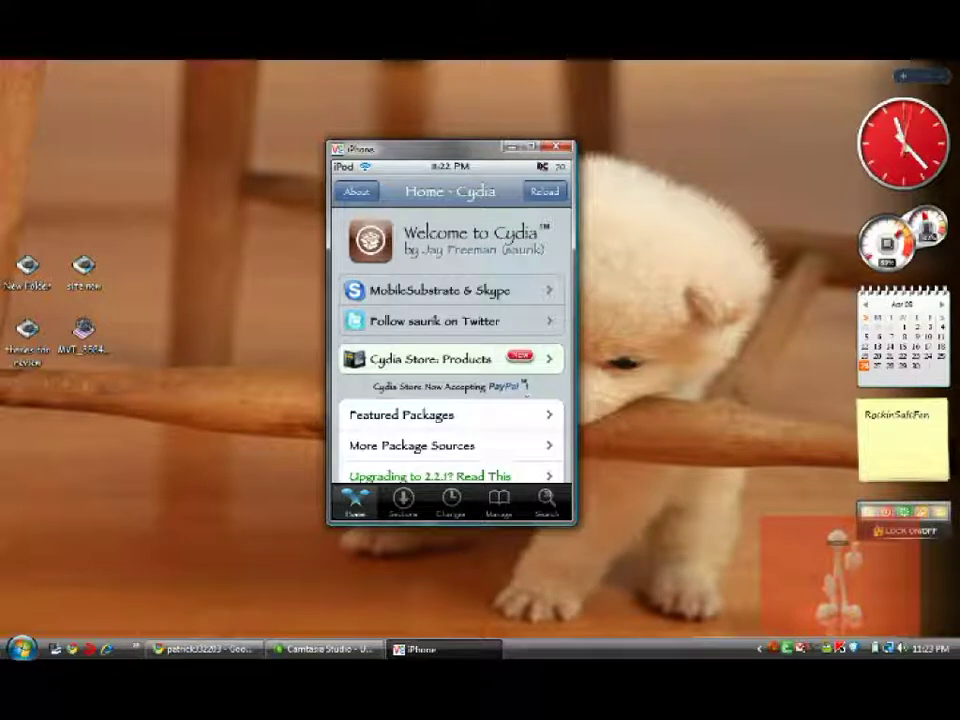
Step: Search Cydia's packages for "vwall"
{"action": "left_click", "coordinate": [546, 503]}
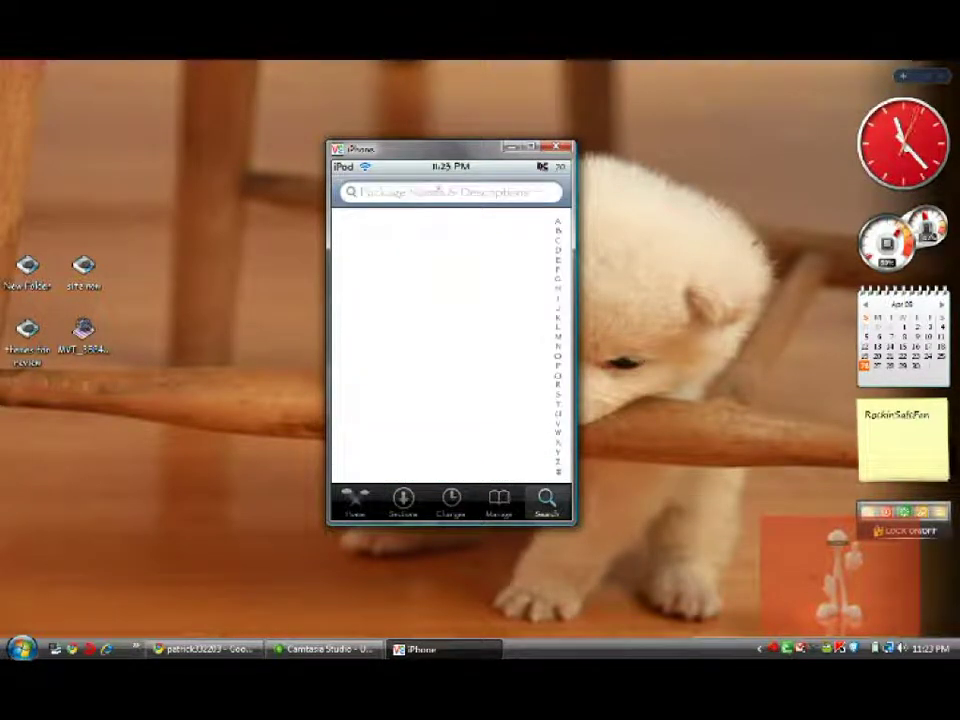
{"action": "left_click", "coordinate": [437, 191]}
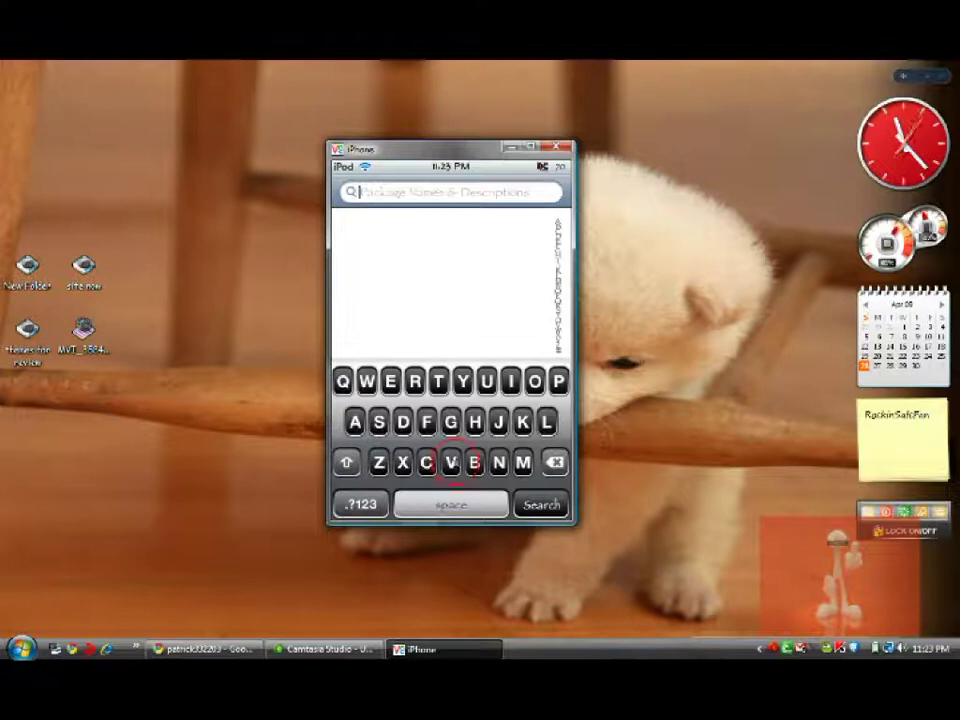
{"action": "left_click", "coordinate": [451, 462]}
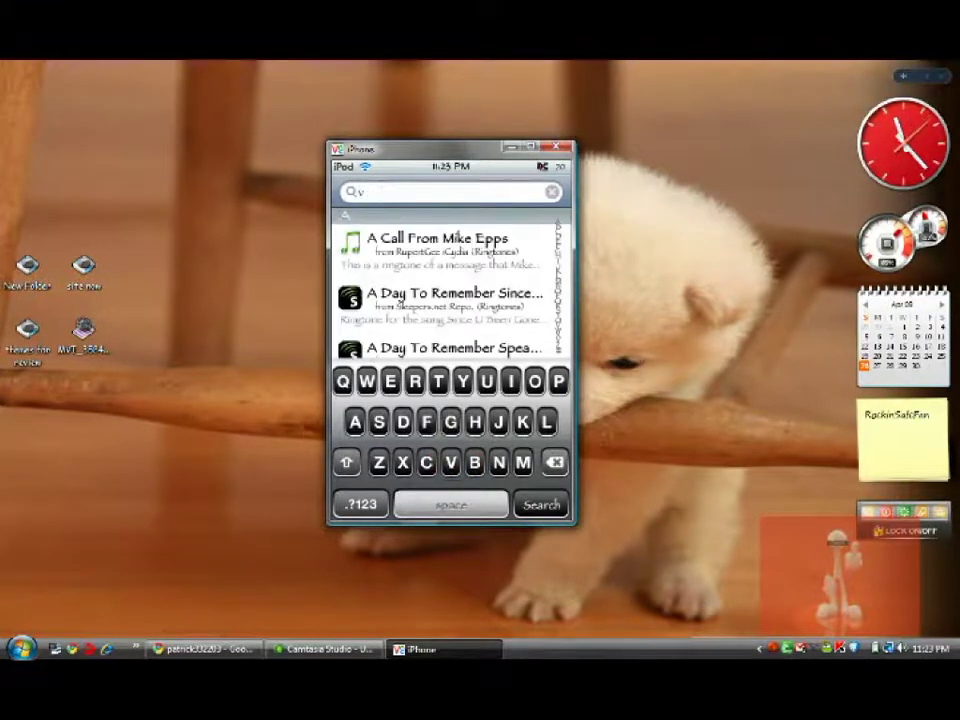
{"action": "left_click", "coordinate": [367, 381]}
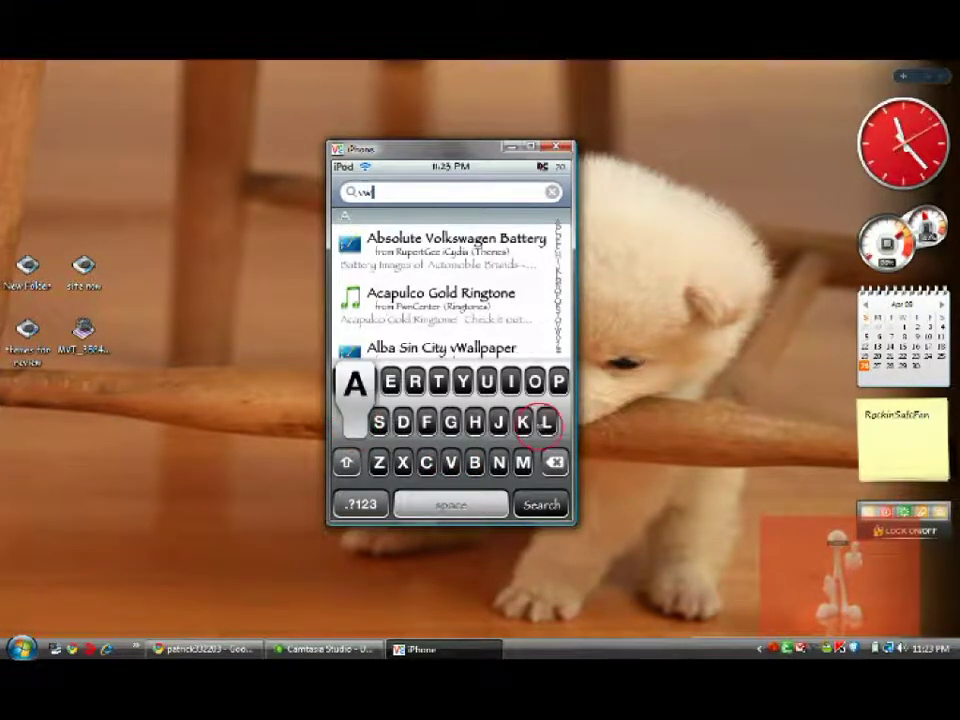
{"action": "left_click", "coordinate": [545, 422]}
{"action": "left_click", "coordinate": [545, 422]}
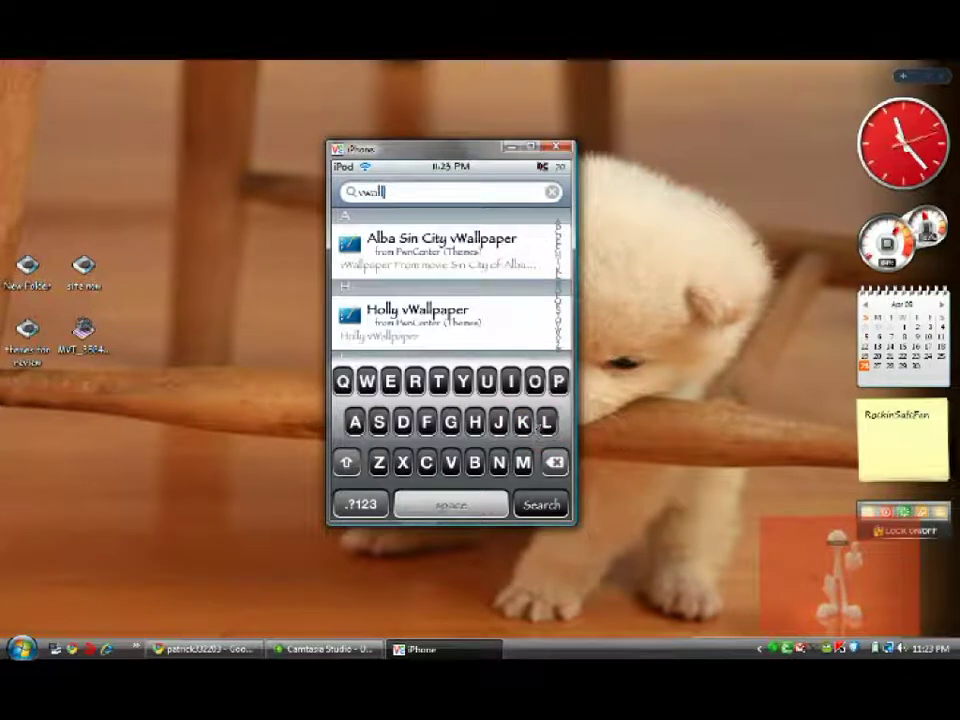
{"action": "left_click", "coordinate": [541, 504]}
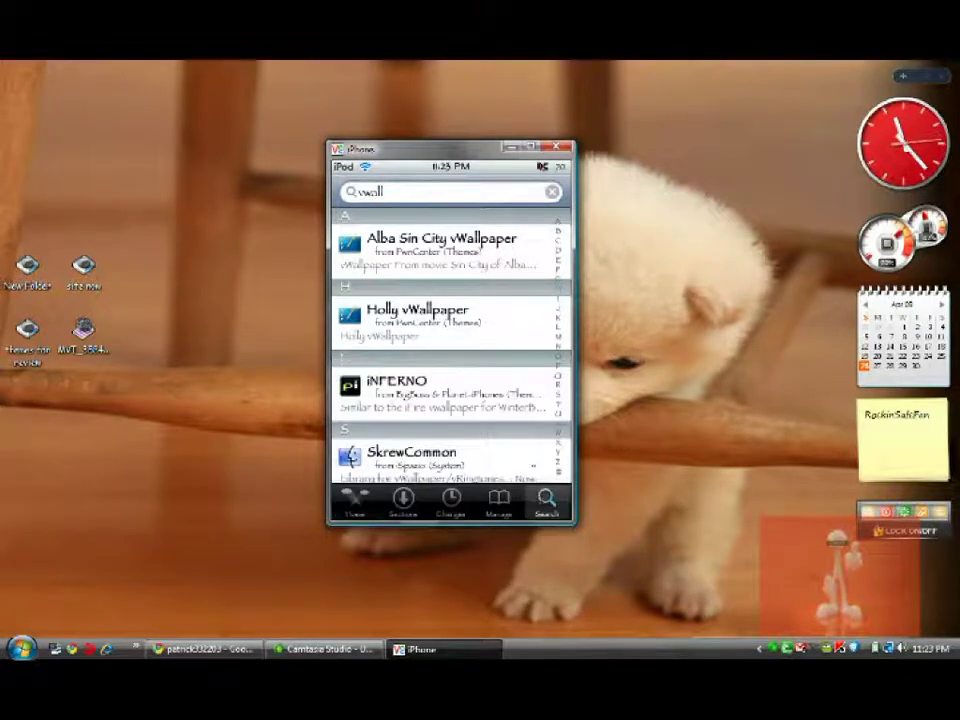
Step: View the vWallpaper package's details, and leave Cydia for the iPod's home screen with the mirror window minimized
{"action": "left_click", "coordinate": [558, 435]}
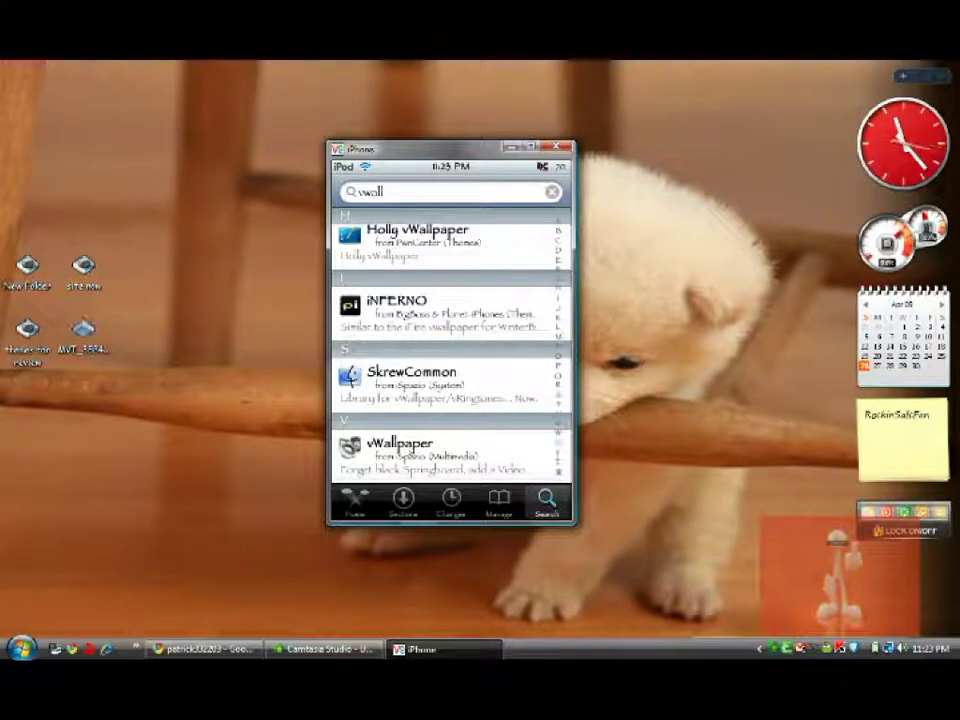
{"action": "left_click", "coordinate": [412, 452]}
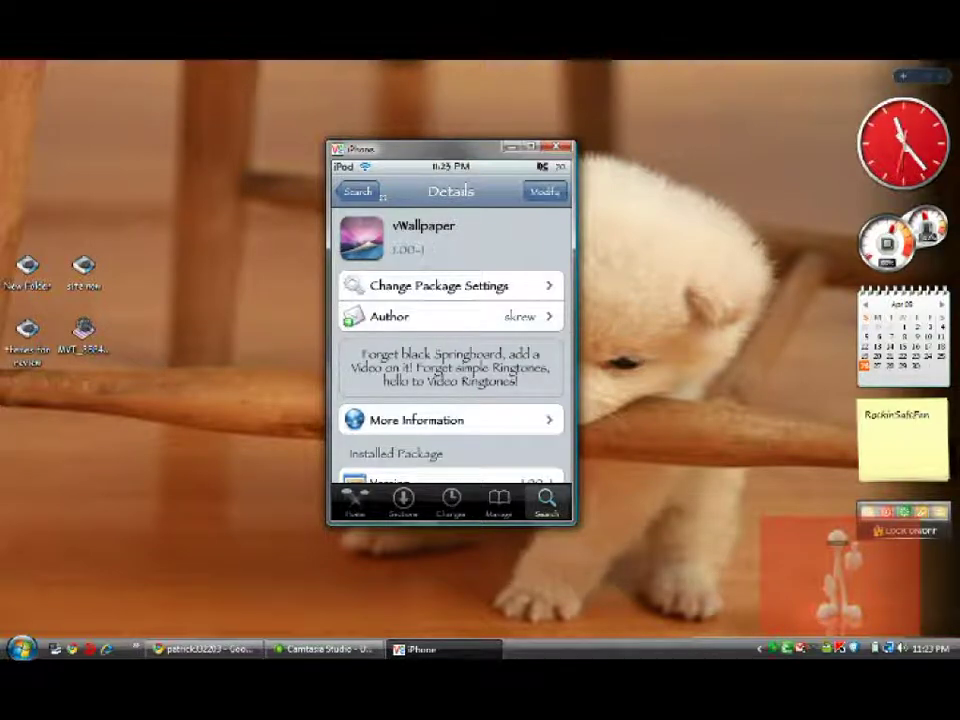
{"action": "right_click", "coordinate": [383, 197]}
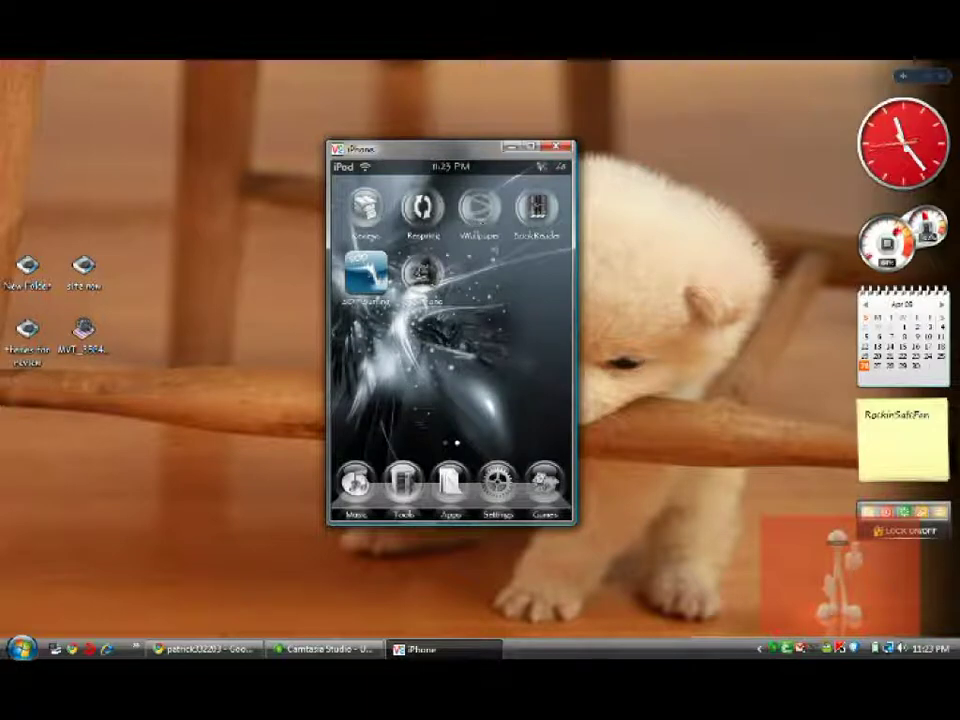
{"action": "left_click", "coordinate": [422, 652]}
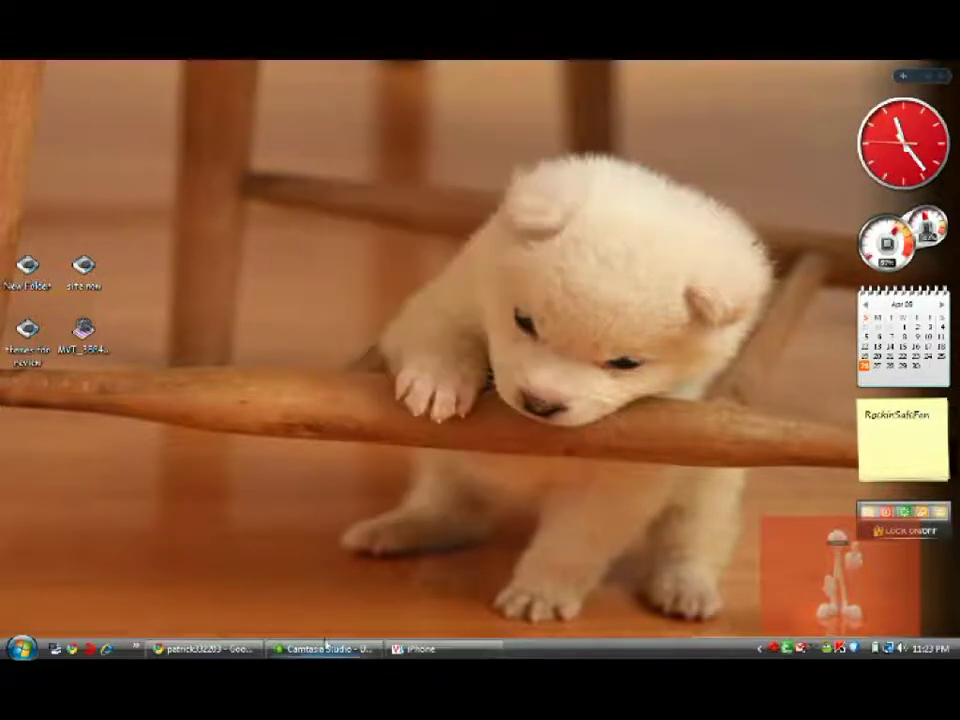
Step: Switch to Chrome and look through the website's Downloads page for the vWallpaper and Orb Theme links, then minimize the browser
{"action": "left_click", "coordinate": [247, 652]}
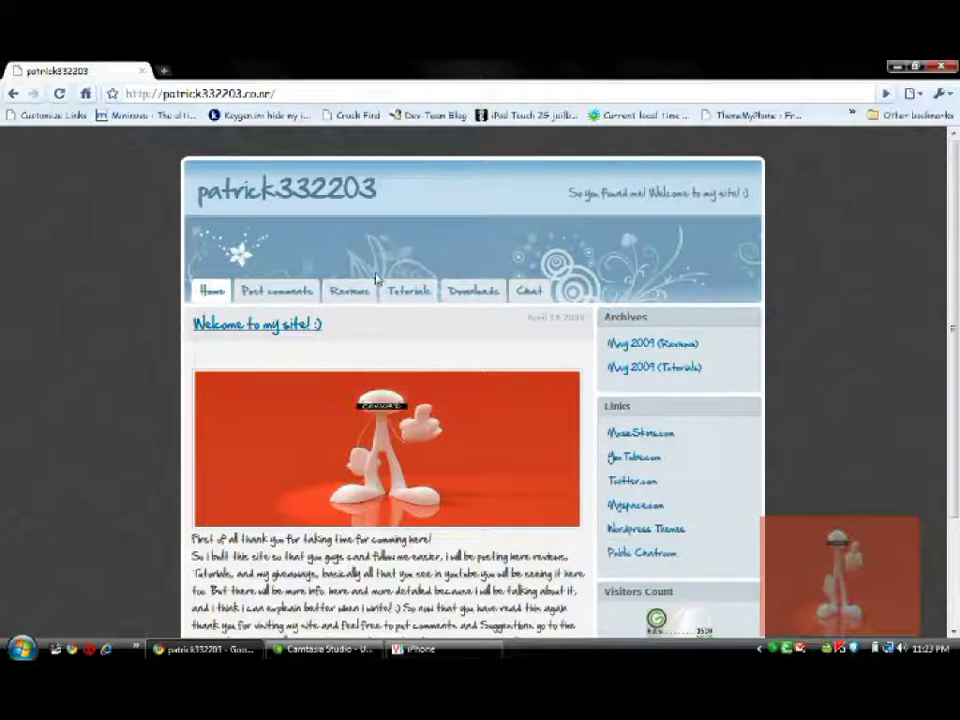
{"action": "left_click", "coordinate": [470, 289]}
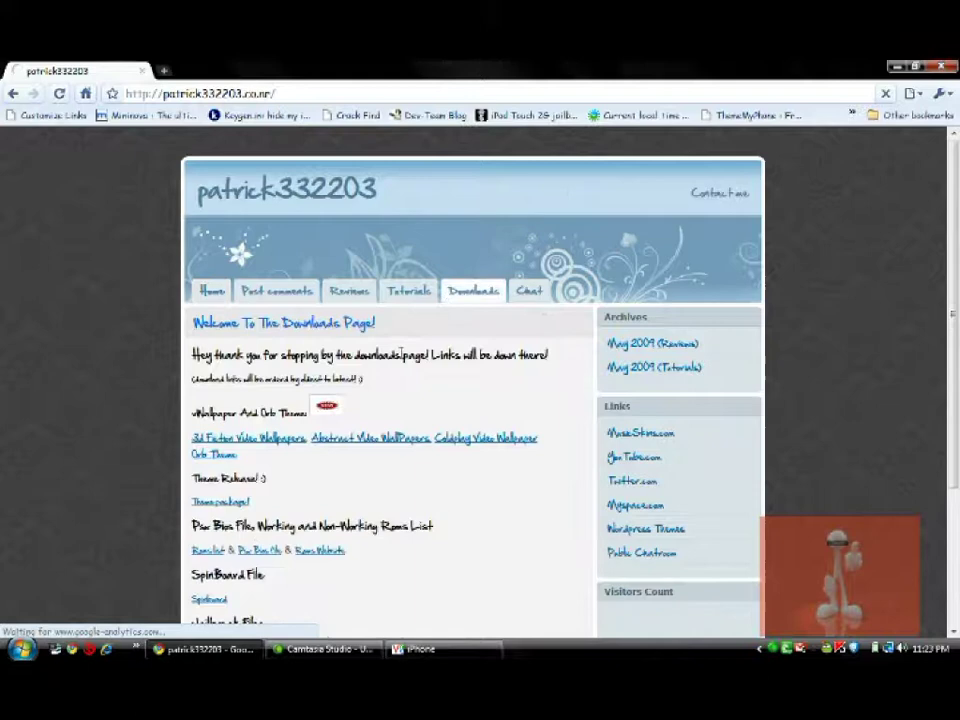
{"action": "scroll", "coordinate": [306, 379], "scroll_direction": "down", "scroll_amount": 3}
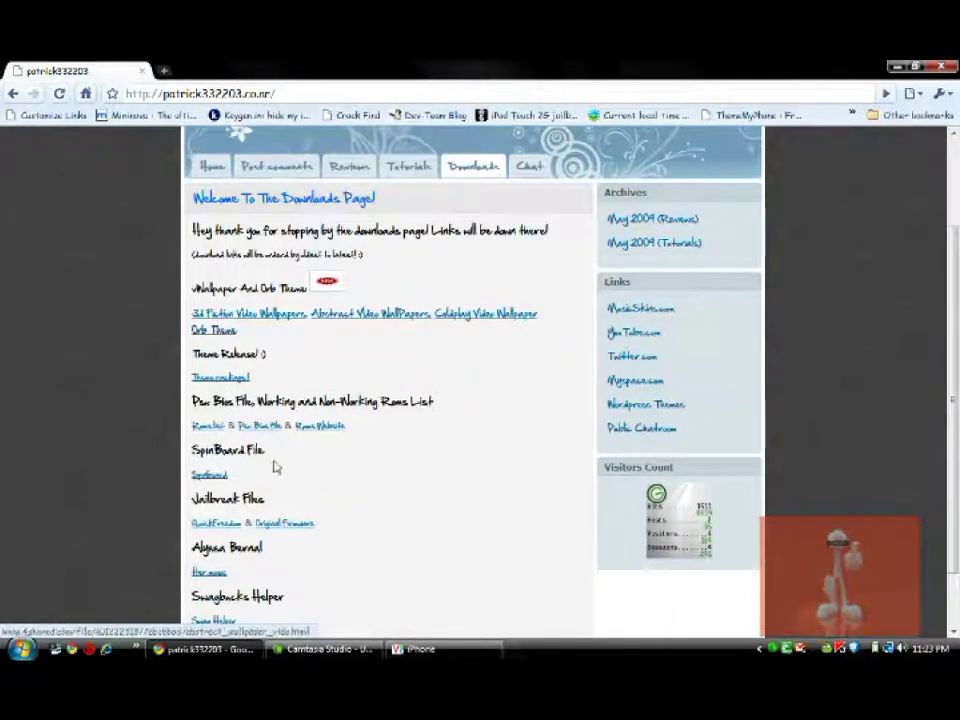
{"action": "left_click", "coordinate": [217, 652]}
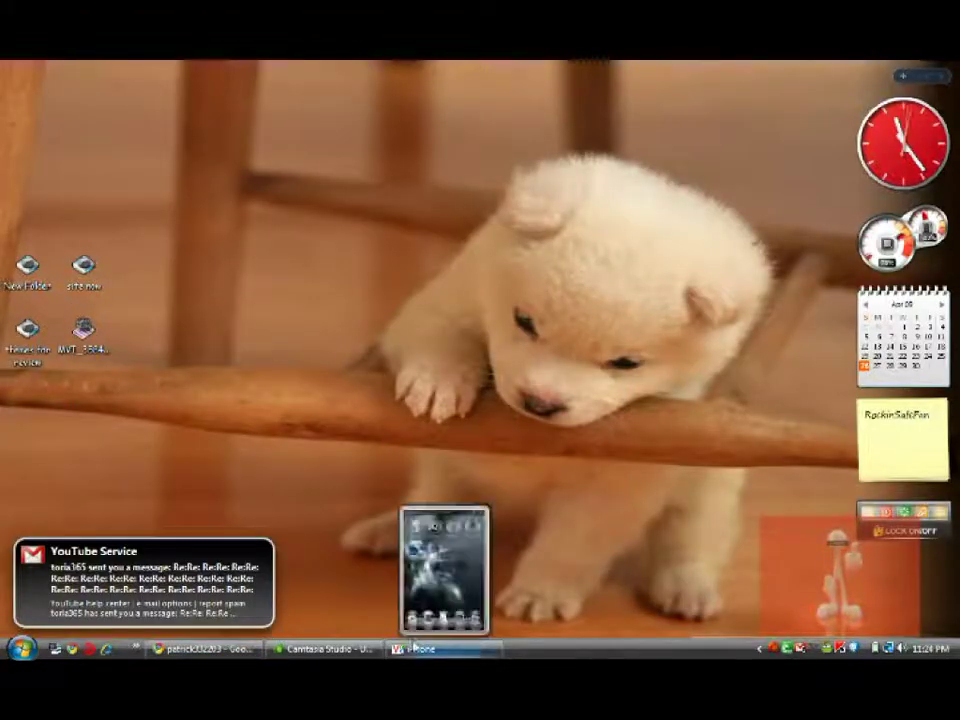
Step: Create a new folder on the desktop named "orb theme", moving the WinSCP login window out of the way
{"action": "mouse_move", "coordinate": [283, 68]}
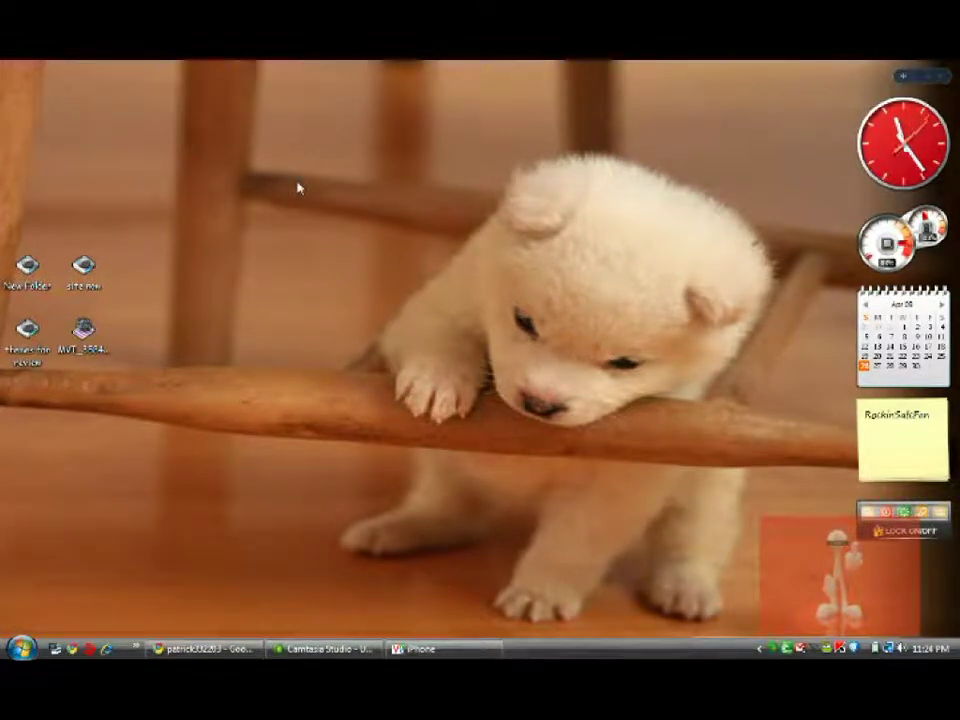
{"action": "right_click", "coordinate": [291, 246]}
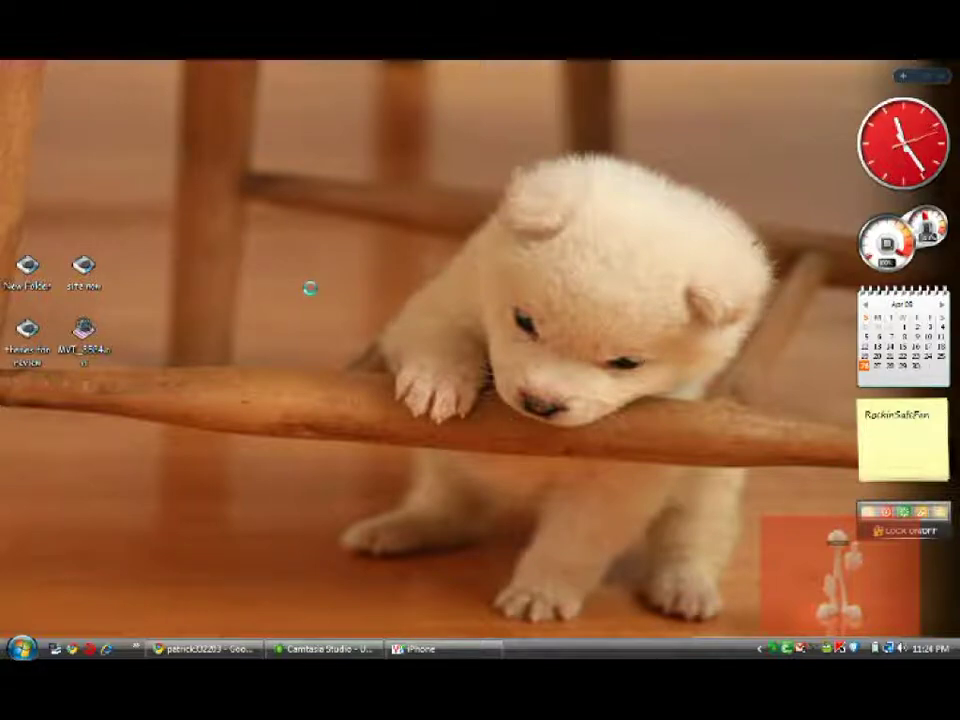
{"action": "right_click", "coordinate": [310, 288]}
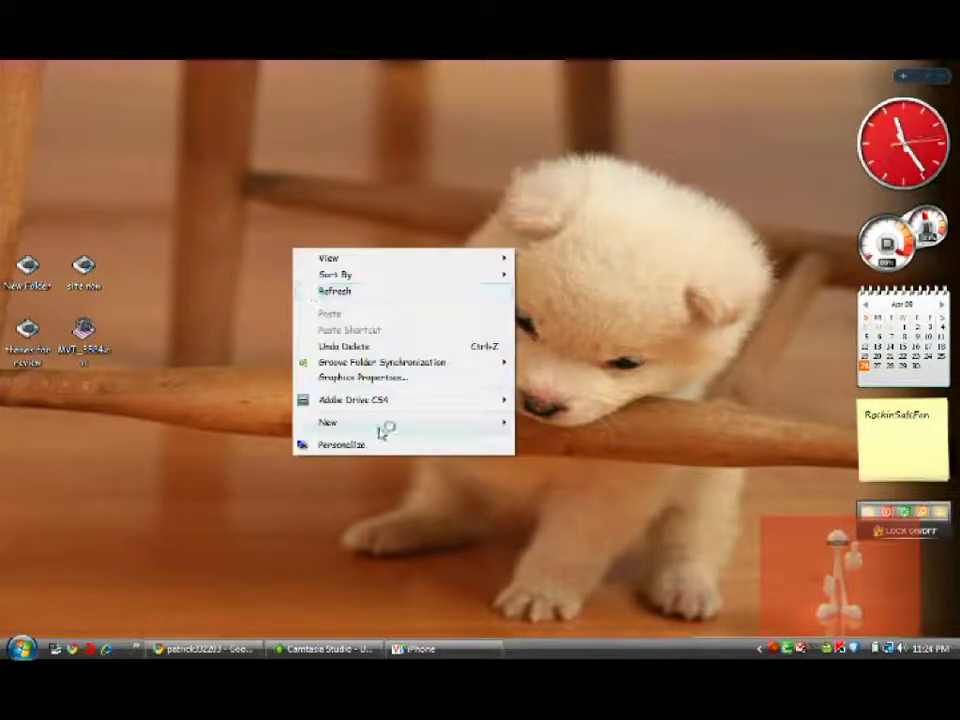
{"action": "mouse_move", "coordinate": [500, 428]}
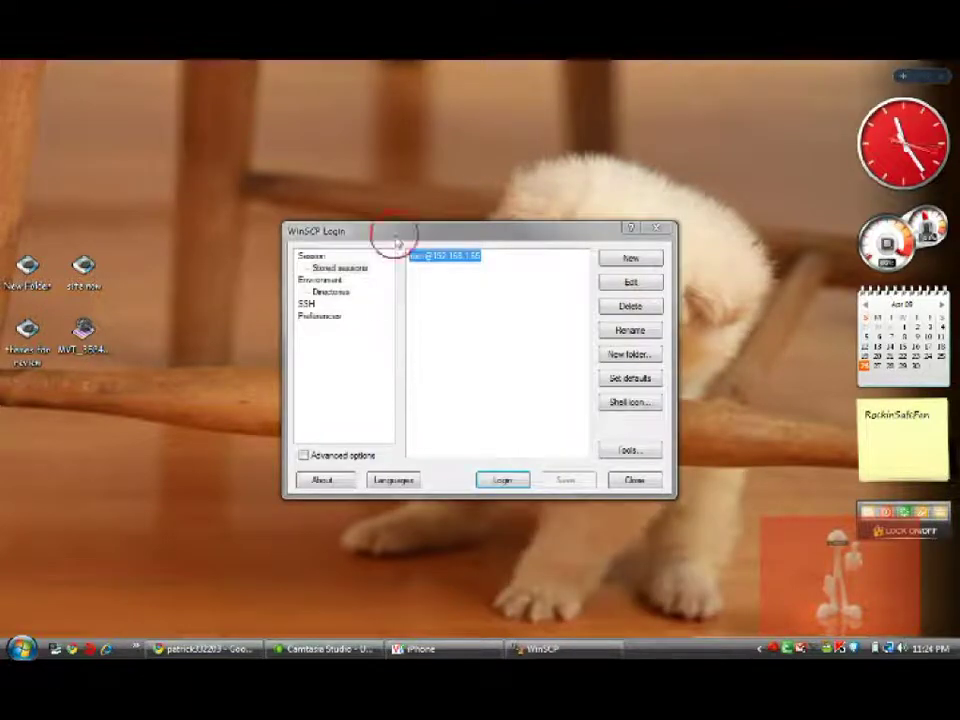
{"action": "left_click_drag", "start_coordinate": [392, 231], "coordinate": [644, 284]}
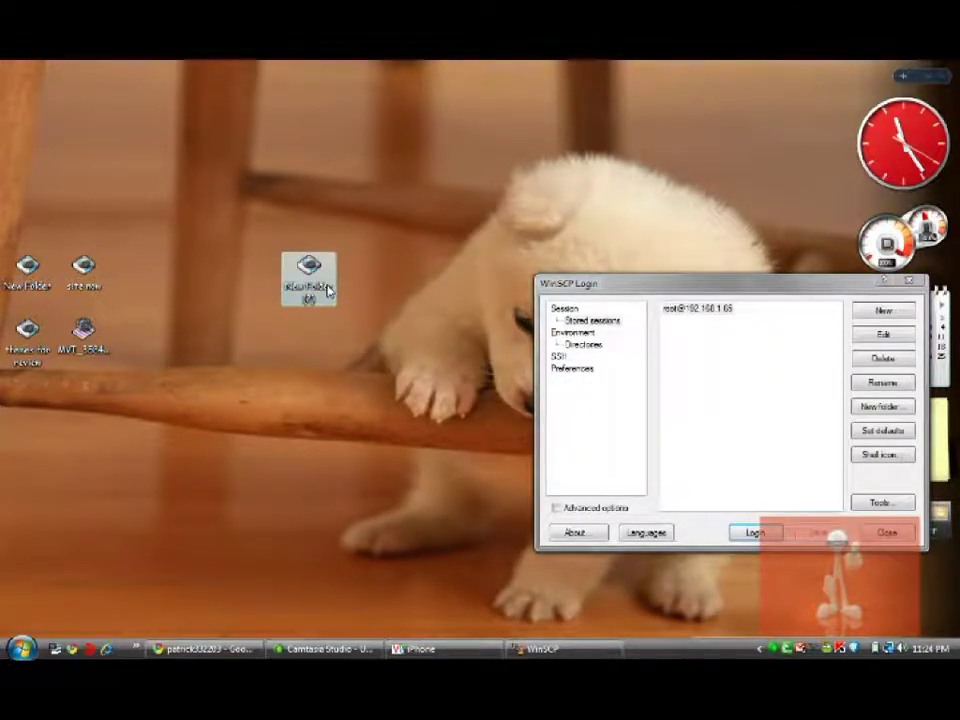
{"action": "left_click", "coordinate": [327, 290]}
{"action": "type", "text": "urb thd"}
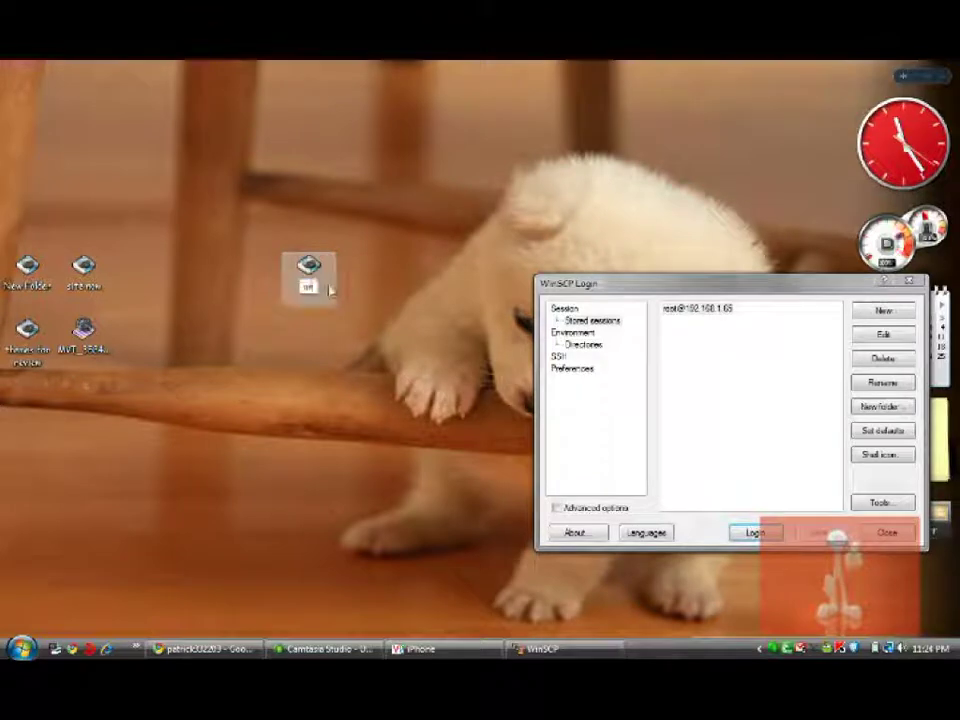
{"action": "type", "text": "me"}
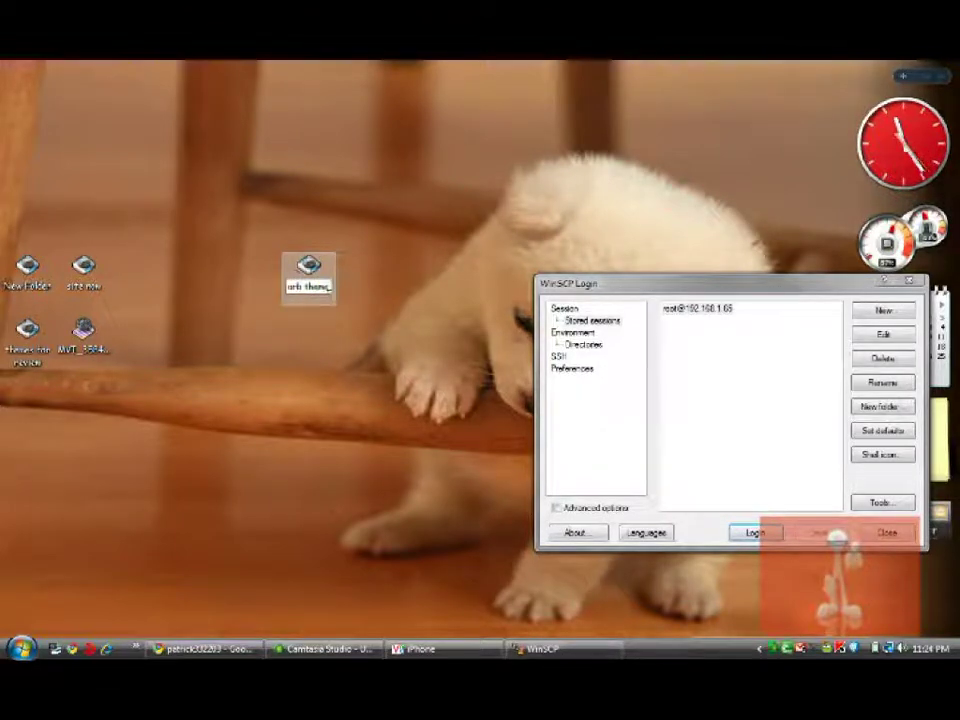
Step: Log in to the iPod with the stored root session in WinSCP and move the orb theme folder closer to the other desktop icons
{"action": "left_click_drag", "start_coordinate": [579, 285], "coordinate": [430, 169]}
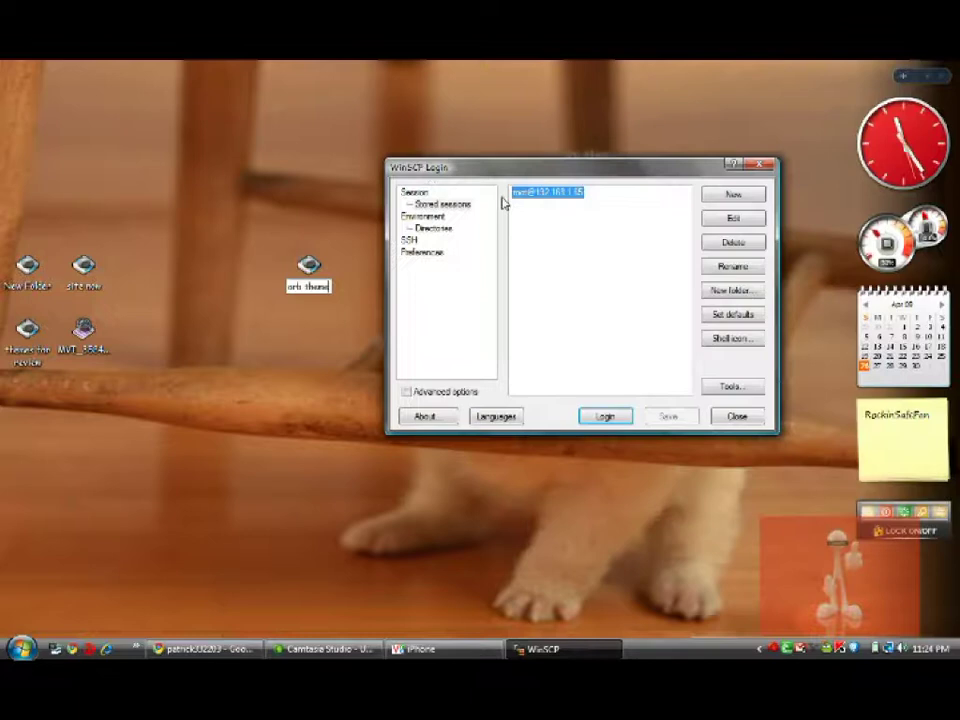
{"action": "left_click", "coordinate": [605, 416]}
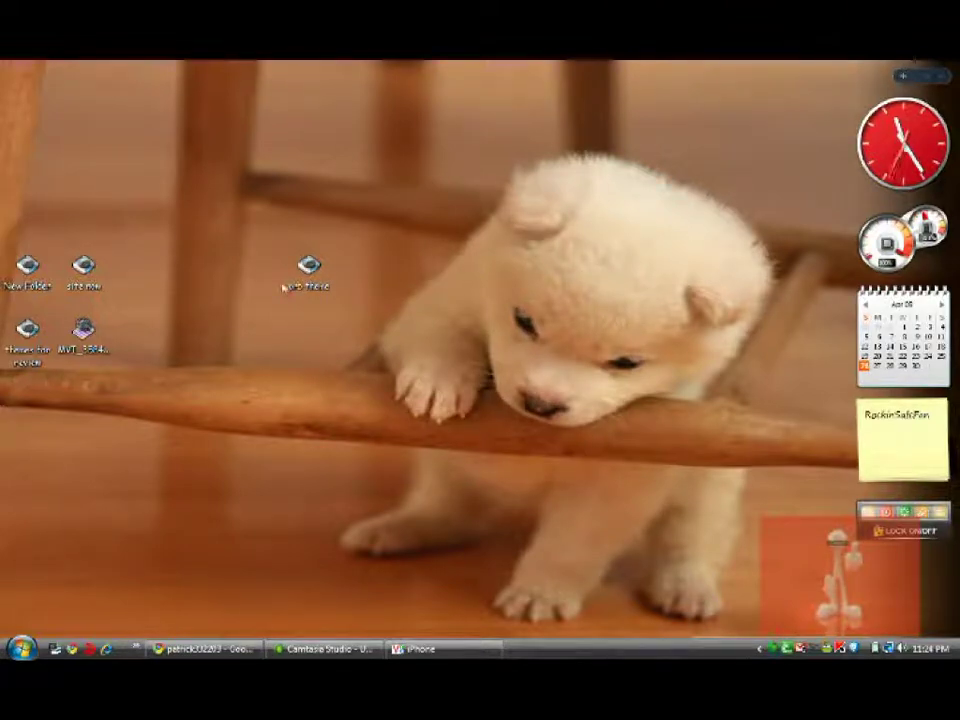
{"action": "left_click_drag", "start_coordinate": [312, 264], "coordinate": [200, 266]}
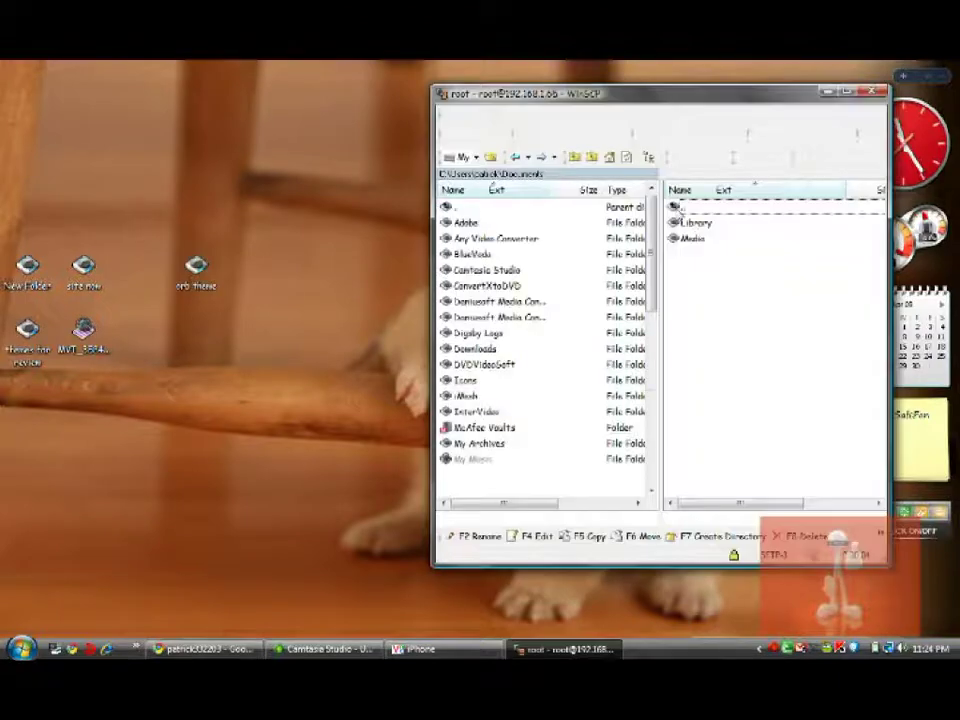
Step: Browse the iPod's file system to the Themes.jeczfP folder inside /private/var/stash
{"action": "double_click", "coordinate": [680, 205]}
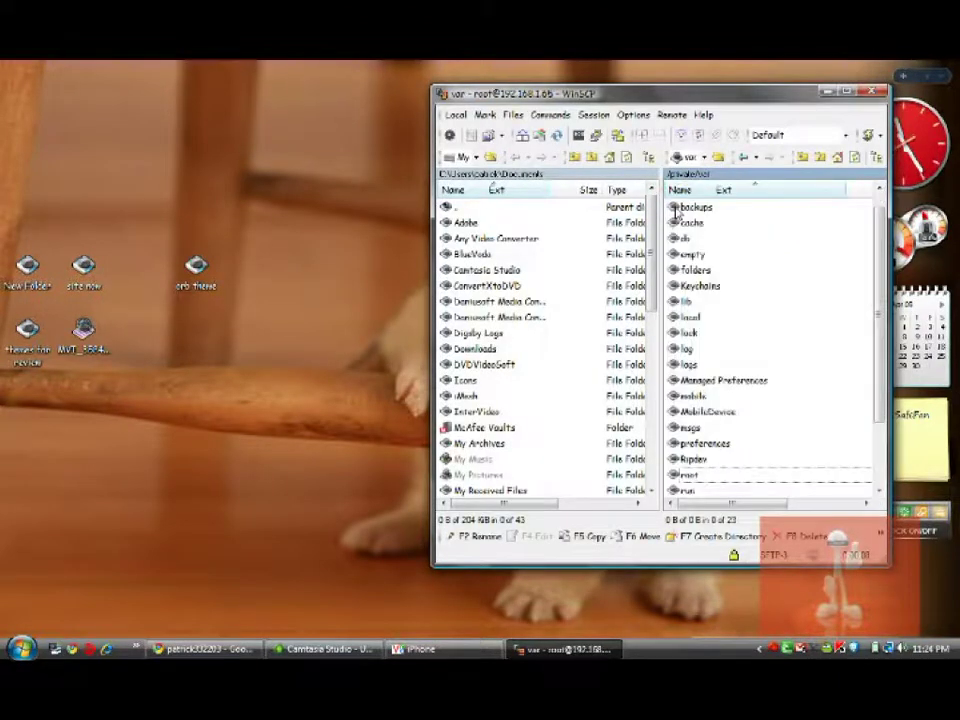
{"action": "scroll", "coordinate": [704, 455], "scroll_direction": "down", "scroll_amount": 2}
{"action": "double_click", "coordinate": [692, 442]}
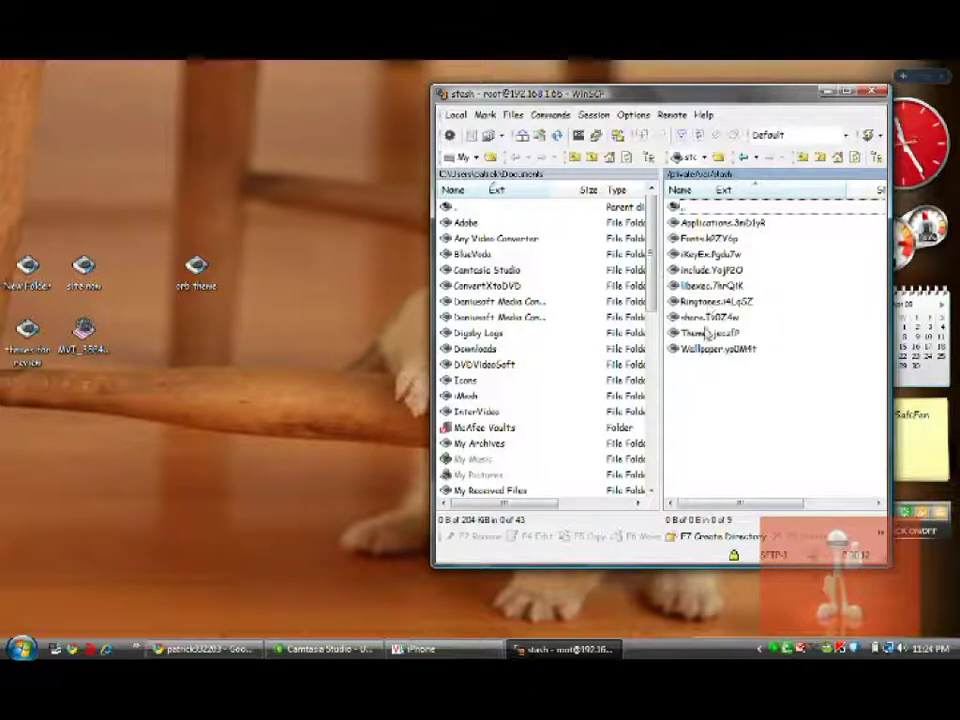
{"action": "double_click", "coordinate": [706, 332]}
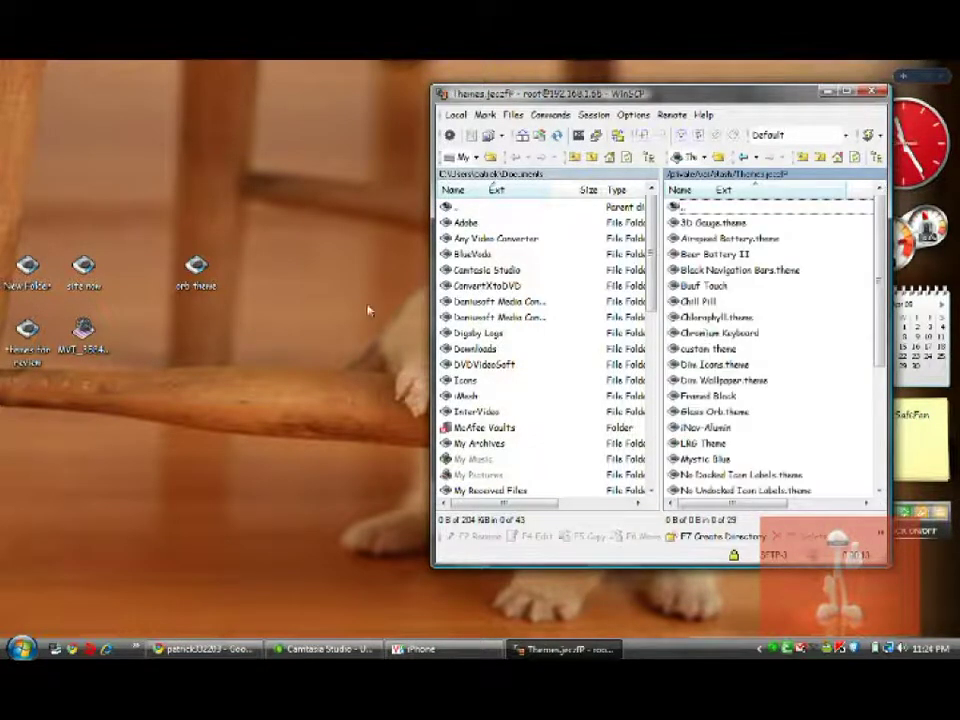
Step: Indicate where the orb theme folder goes, examine the installed themes around Glass Orb.theme, and minimize WinSCP
{"action": "left_click_drag", "start_coordinate": [196, 266], "coordinate": [936, 318]}
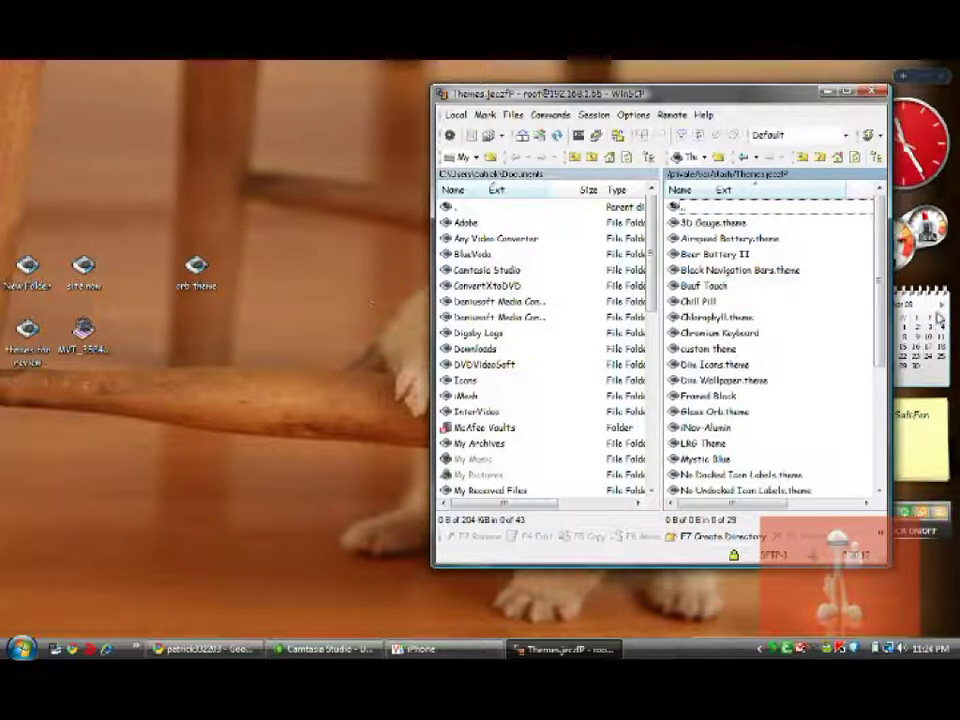
{"action": "left_click_drag", "start_coordinate": [879, 294], "coordinate": [876, 345]}
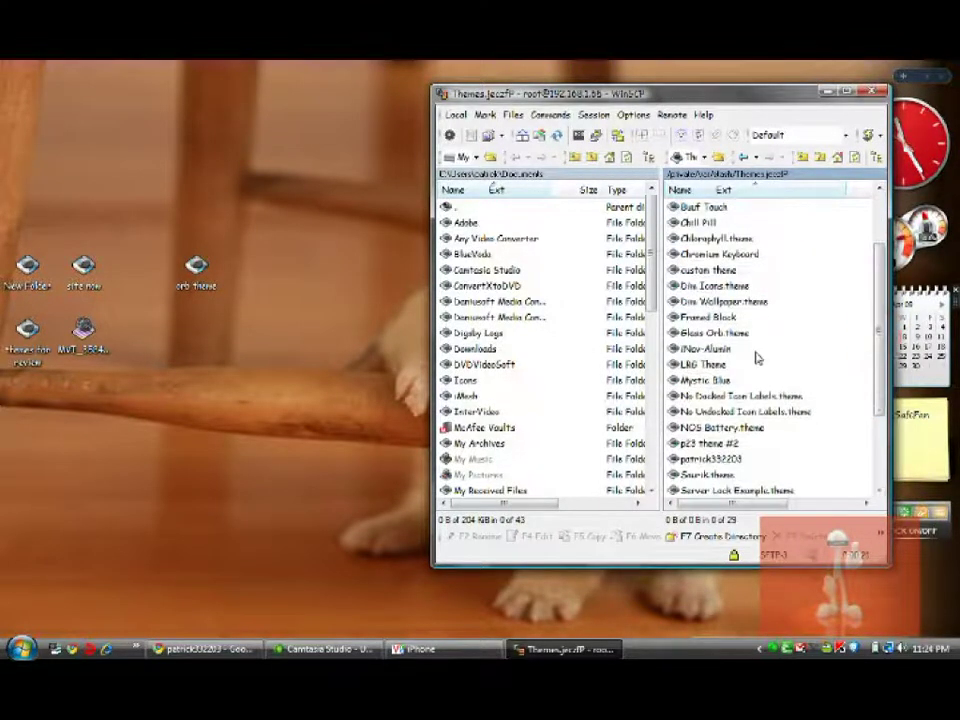
{"action": "left_click", "coordinate": [725, 335]}
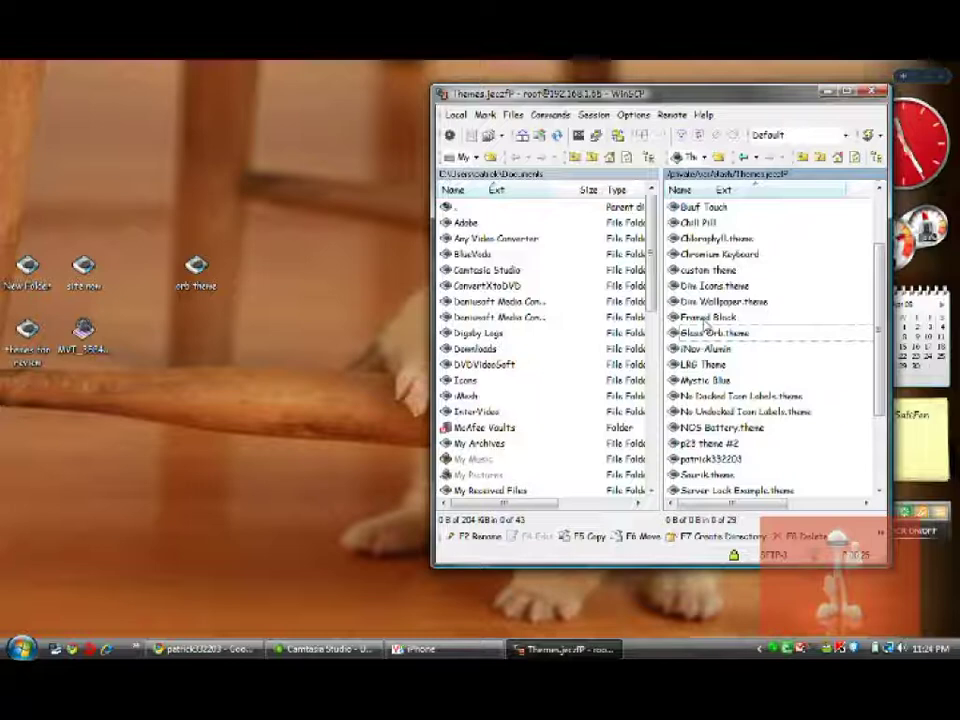
{"action": "left_click_drag", "start_coordinate": [878, 279], "coordinate": [878, 257]}
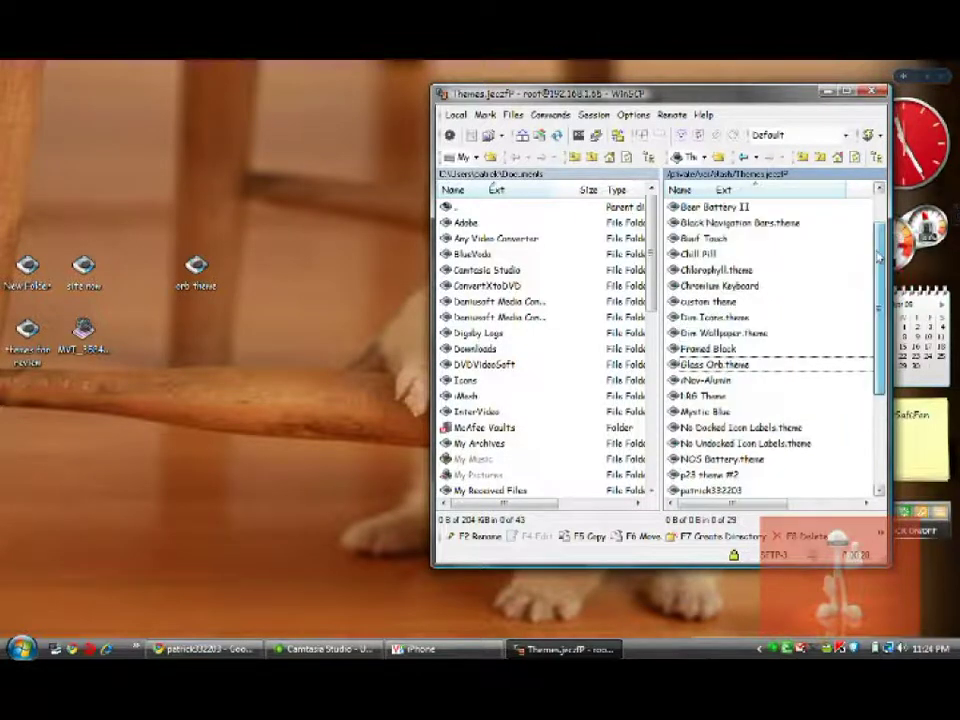
{"action": "scroll", "coordinate": [880, 257], "scroll_direction": "up", "scroll_amount": 1}
{"action": "left_click", "coordinate": [355, 651]}
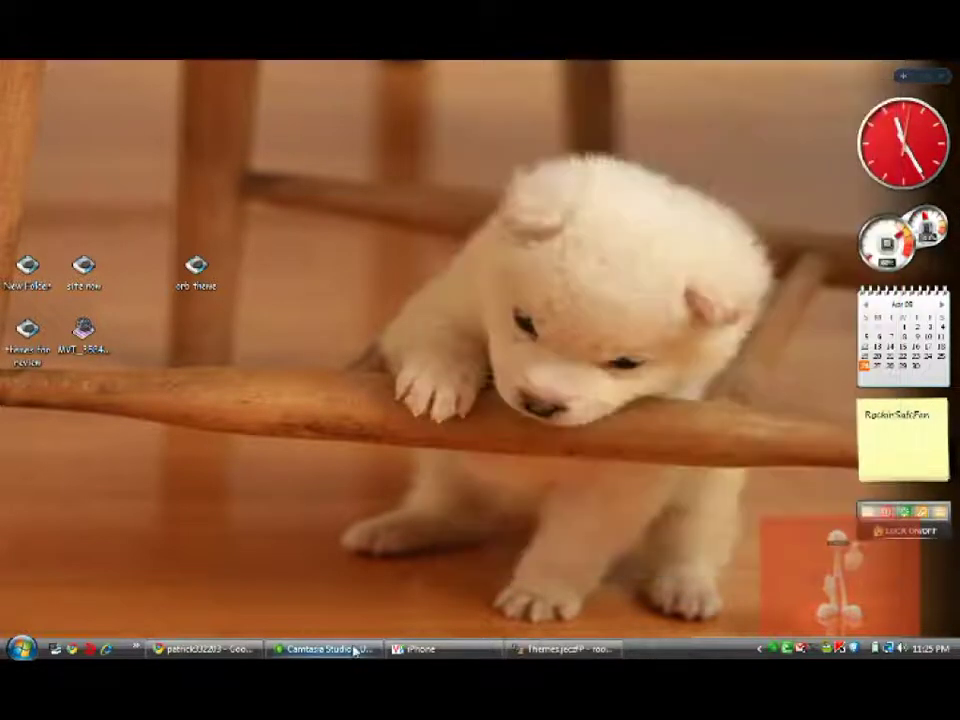
Step: Look through the desktop's New Folder, its videos subfolder and the themes for review folder, closing each window
{"action": "double_click", "coordinate": [44, 276]}
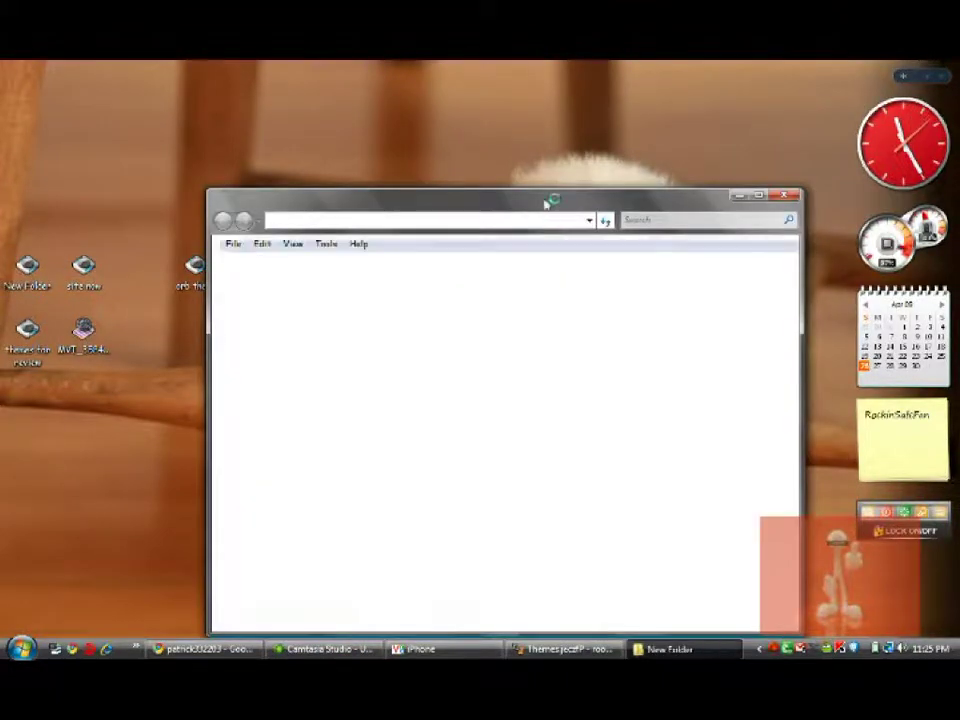
{"action": "scroll", "coordinate": [574, 306], "scroll_direction": "down", "scroll_amount": 5}
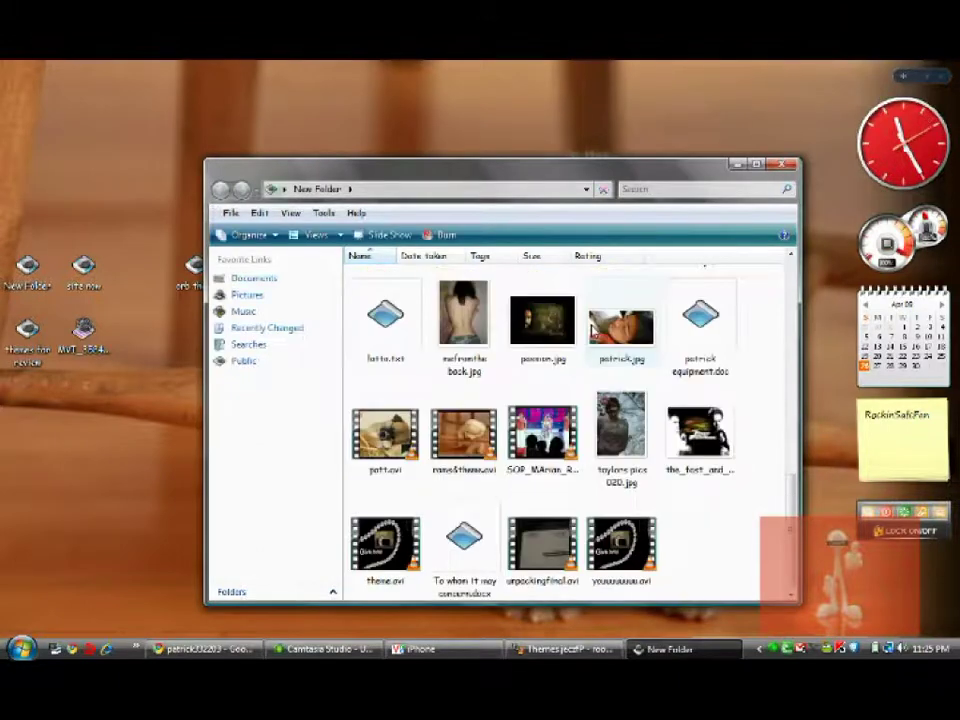
{"action": "scroll", "coordinate": [579, 327], "scroll_direction": "up", "scroll_amount": 5}
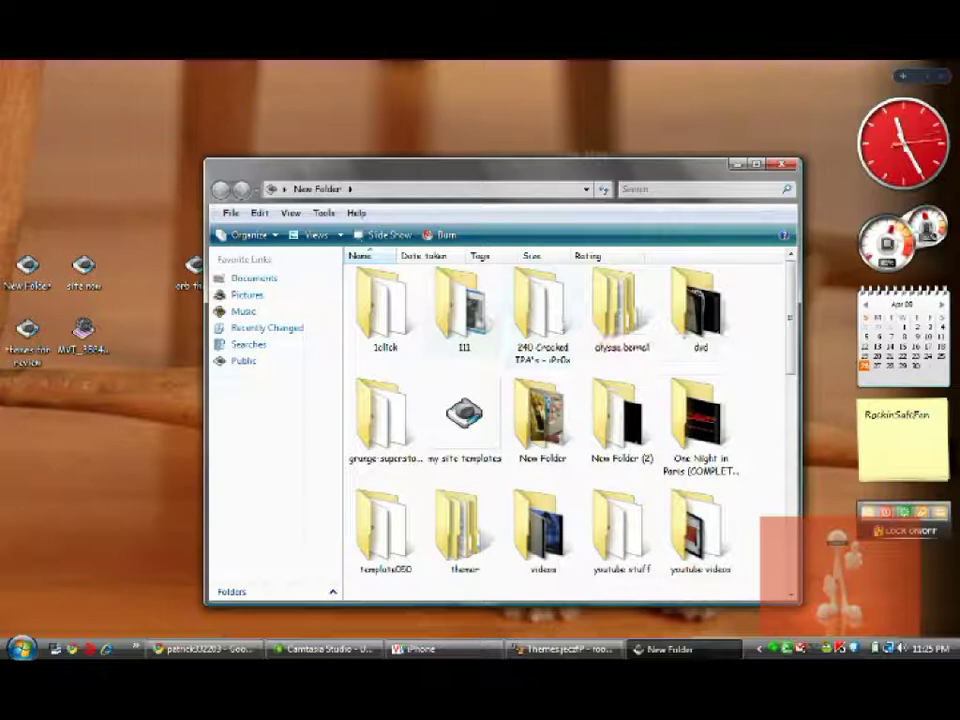
{"action": "key", "text": "v"}
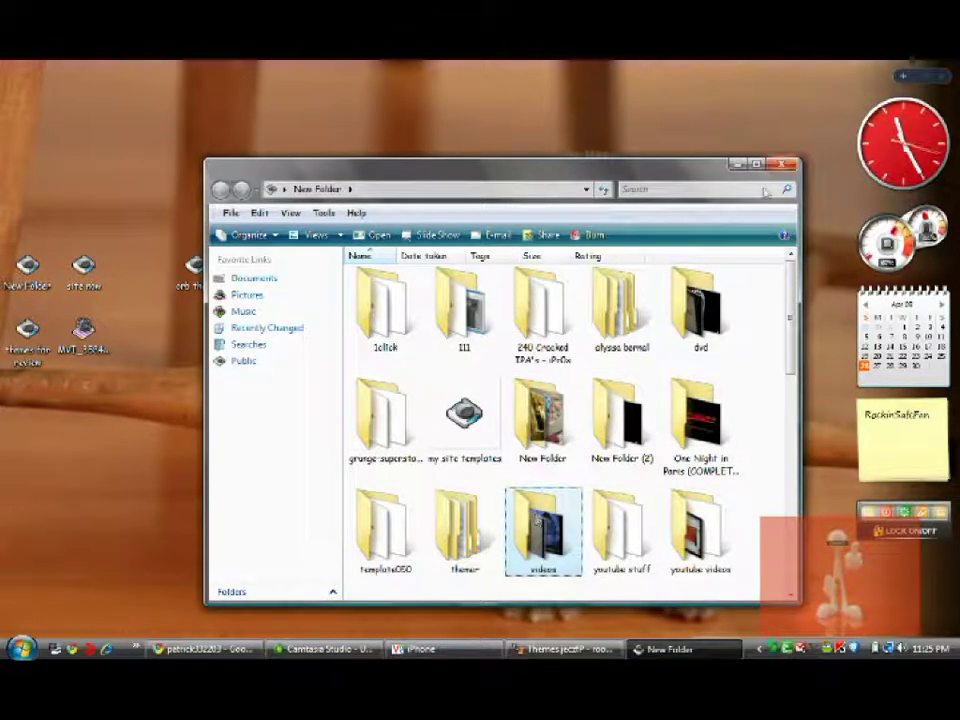
{"action": "key", "text": "Return"}
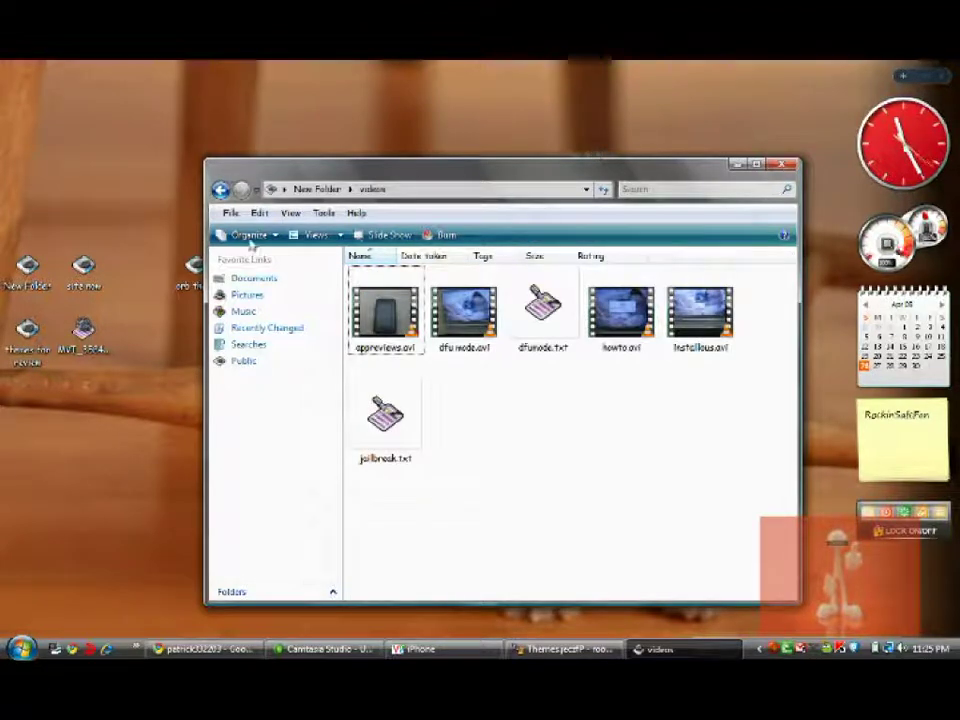
{"action": "key", "text": "alt+F4"}
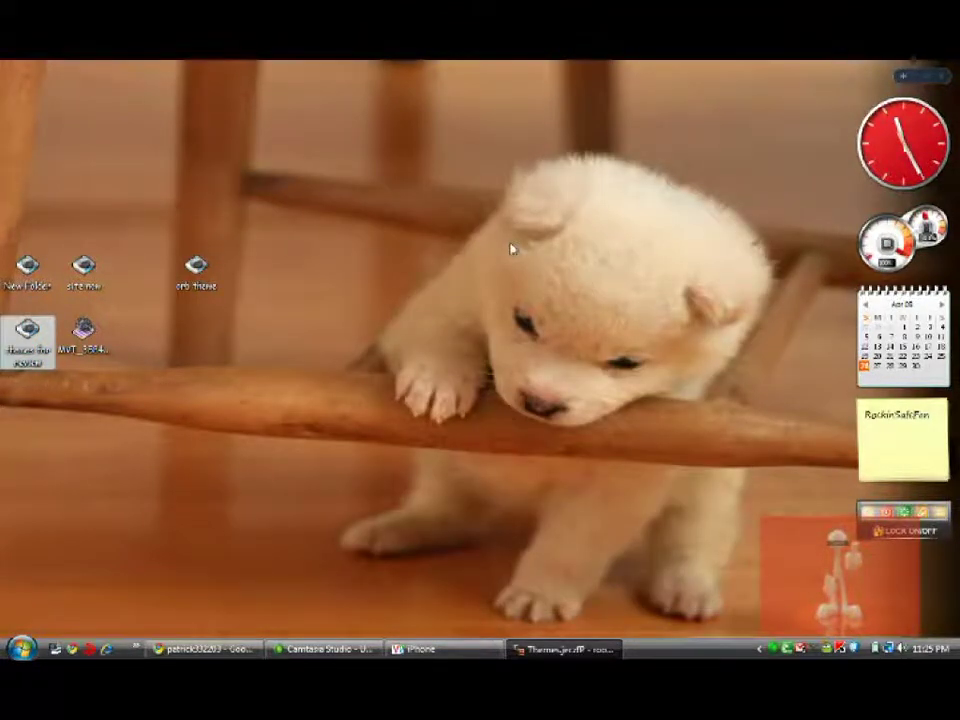
{"action": "right_click", "coordinate": [568, 203]}
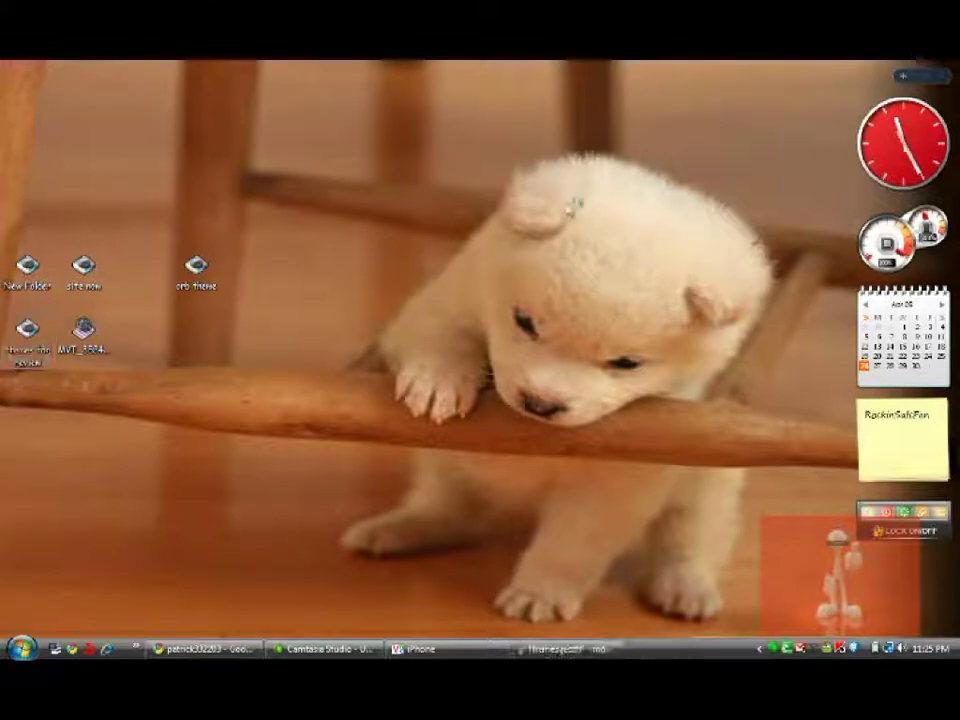
{"action": "key", "text": "super+e"}
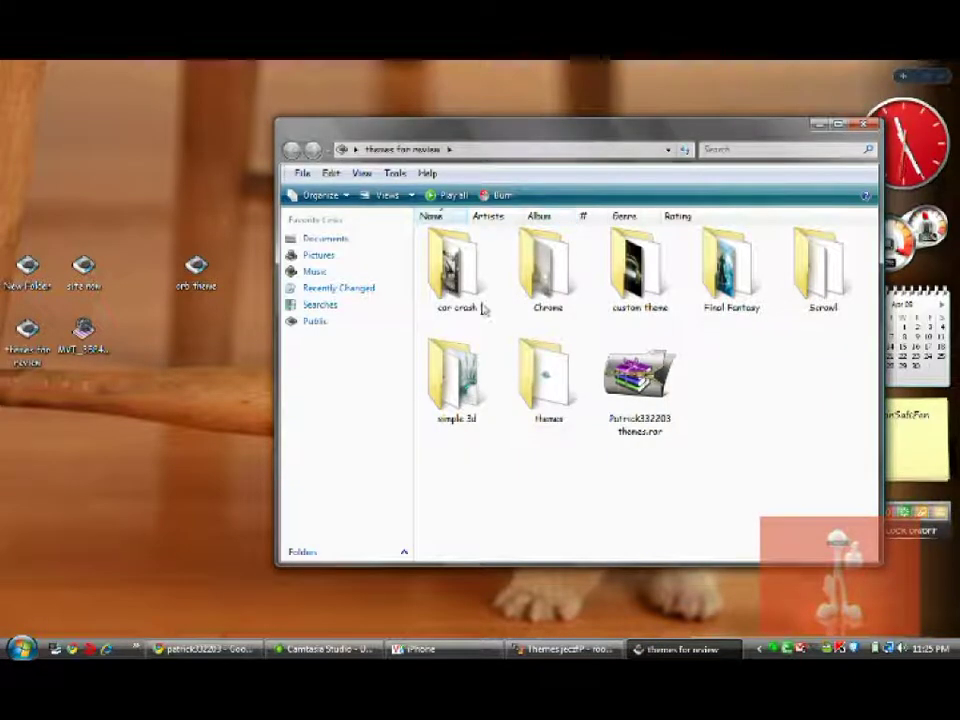
{"action": "left_click", "coordinate": [864, 125]}
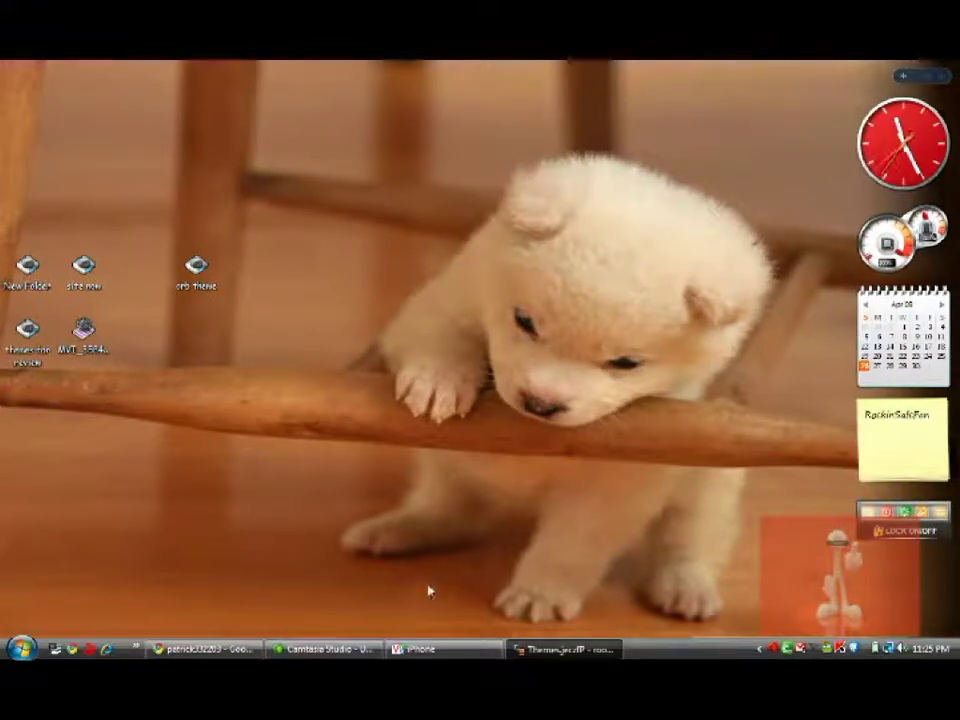
Step: Show the vWallpaper and Orb Theme links on the website's Downloads page in the browser, and minimize it
{"action": "left_click", "coordinate": [530, 649]}
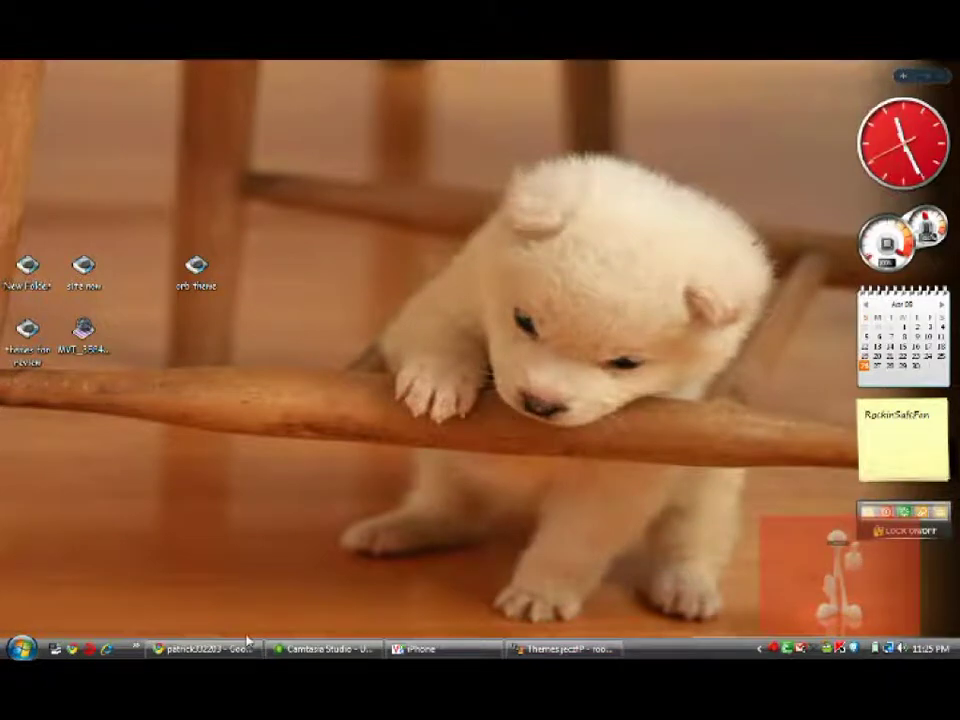
{"action": "left_click", "coordinate": [236, 646]}
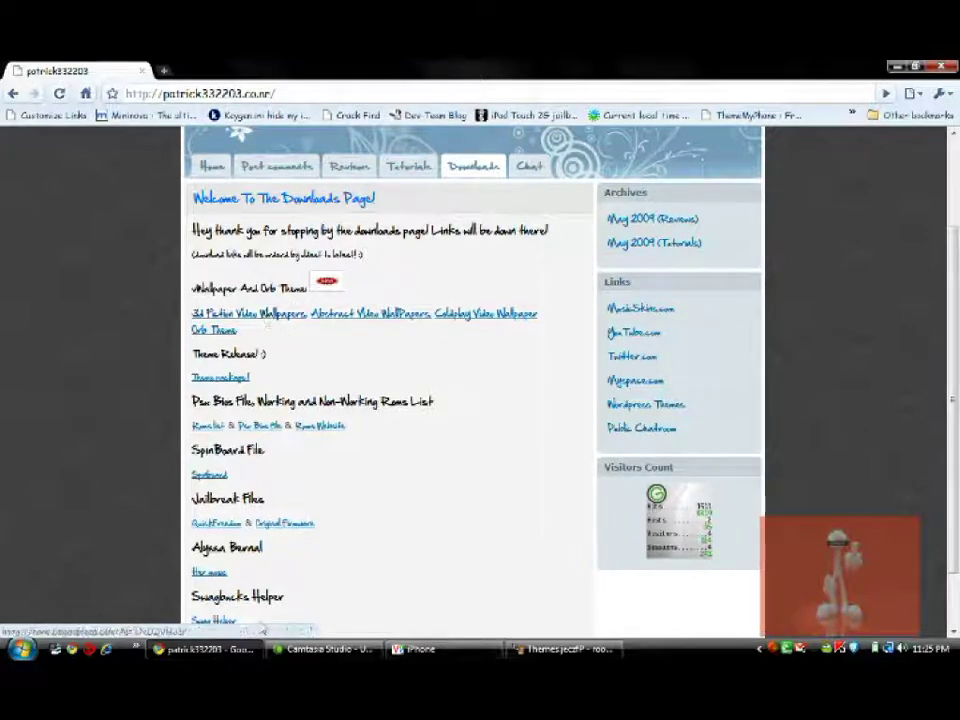
{"action": "left_click", "coordinate": [205, 649]}
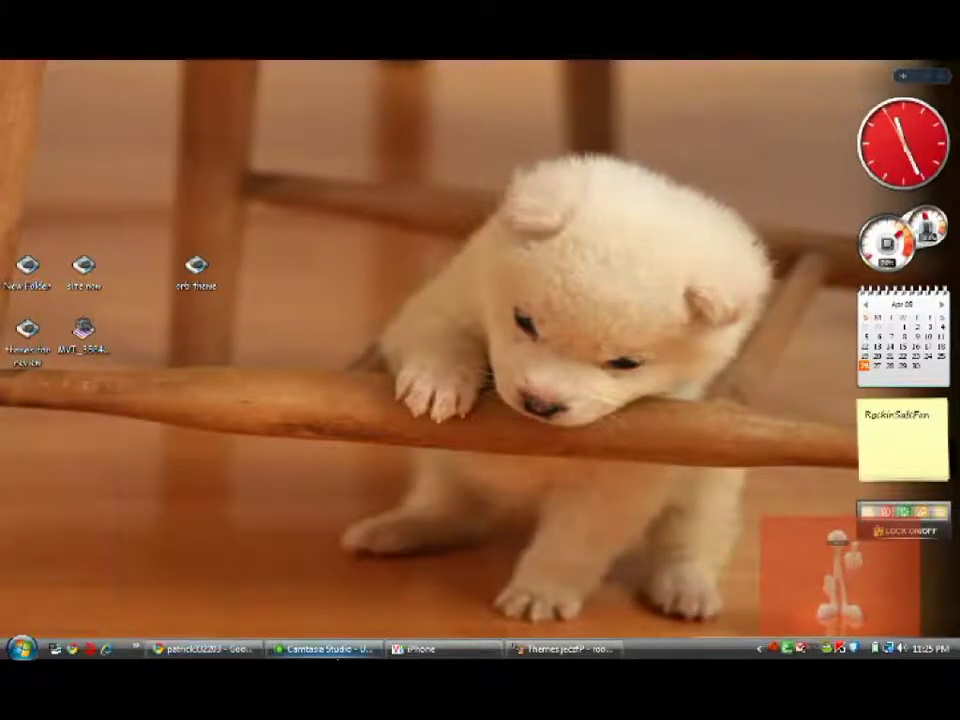
Step: Switch to WinSCP and browse from the themes folder to /private/var/mobile/Media/Skrew/Videos on the iPod
{"action": "left_click", "coordinate": [547, 652]}
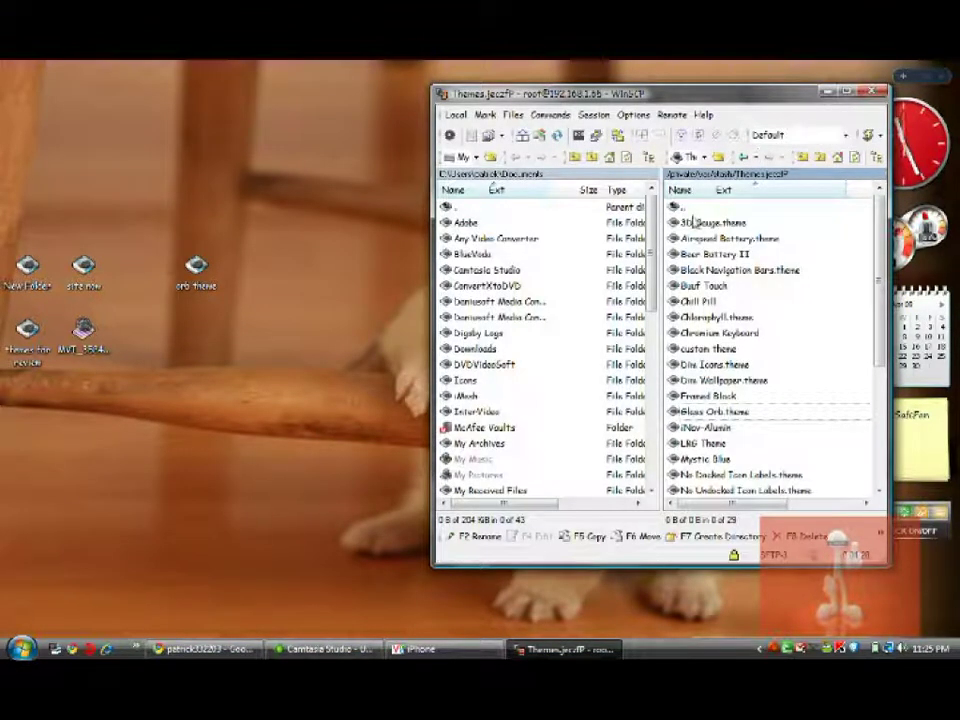
{"action": "double_click", "coordinate": [684, 210]}
{"action": "double_click", "coordinate": [684, 210]}
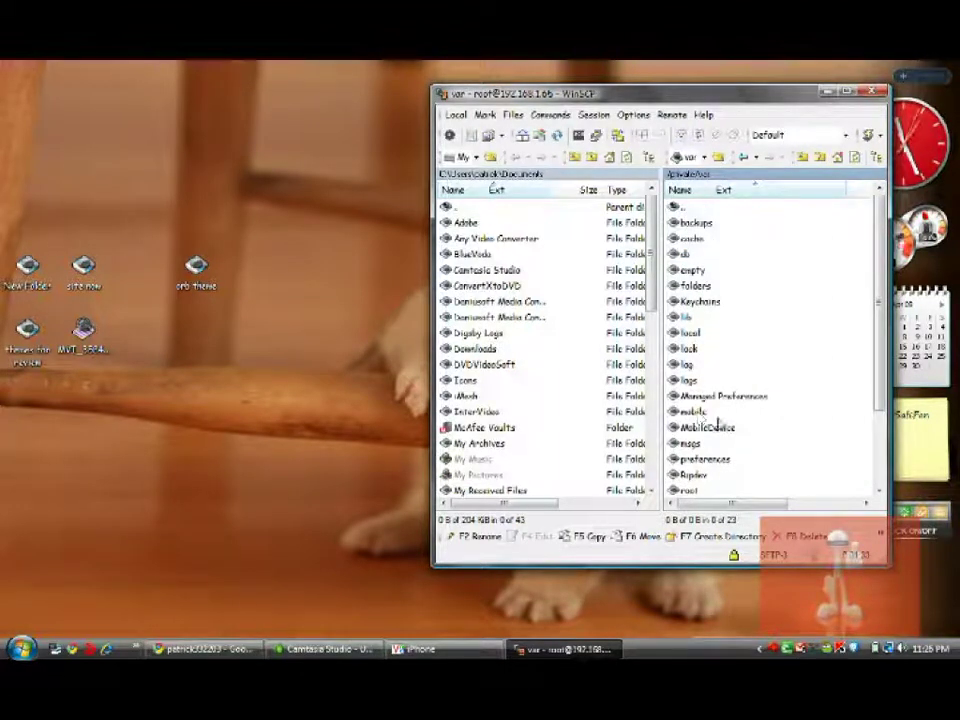
{"action": "double_click", "coordinate": [678, 210]}
{"action": "double_click", "coordinate": [692, 240]}
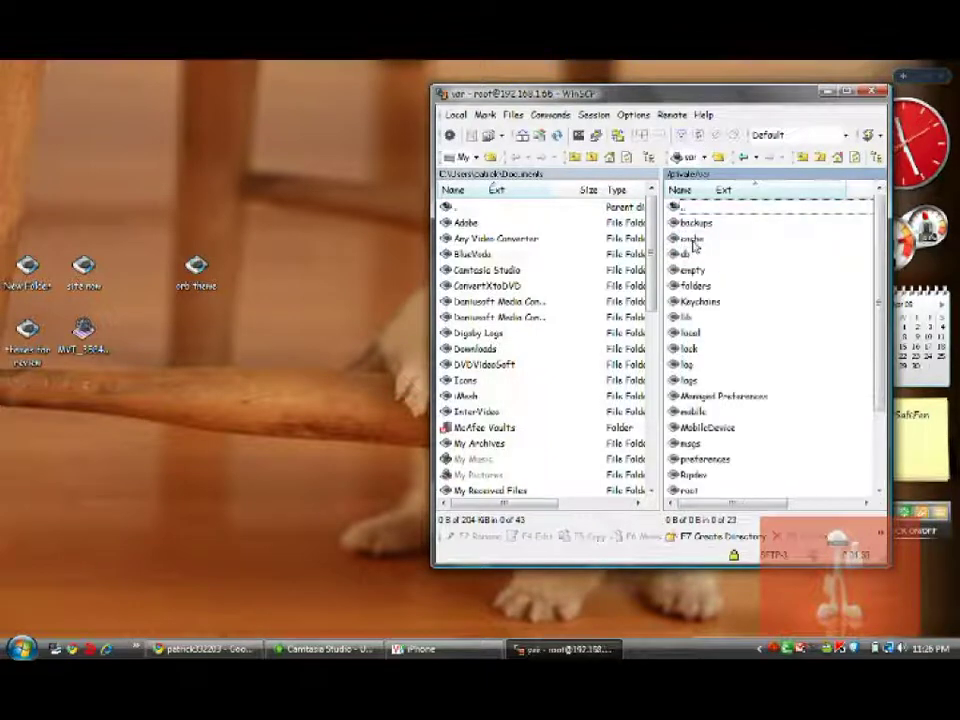
{"action": "left_click", "coordinate": [686, 412]}
{"action": "double_click", "coordinate": [686, 412]}
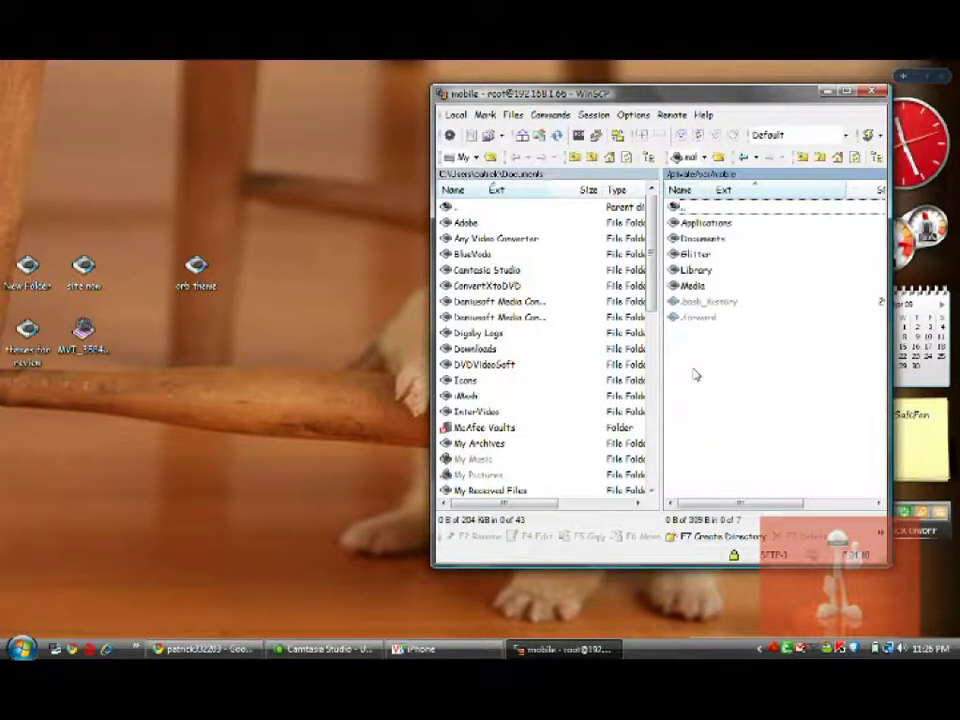
{"action": "double_click", "coordinate": [692, 289]}
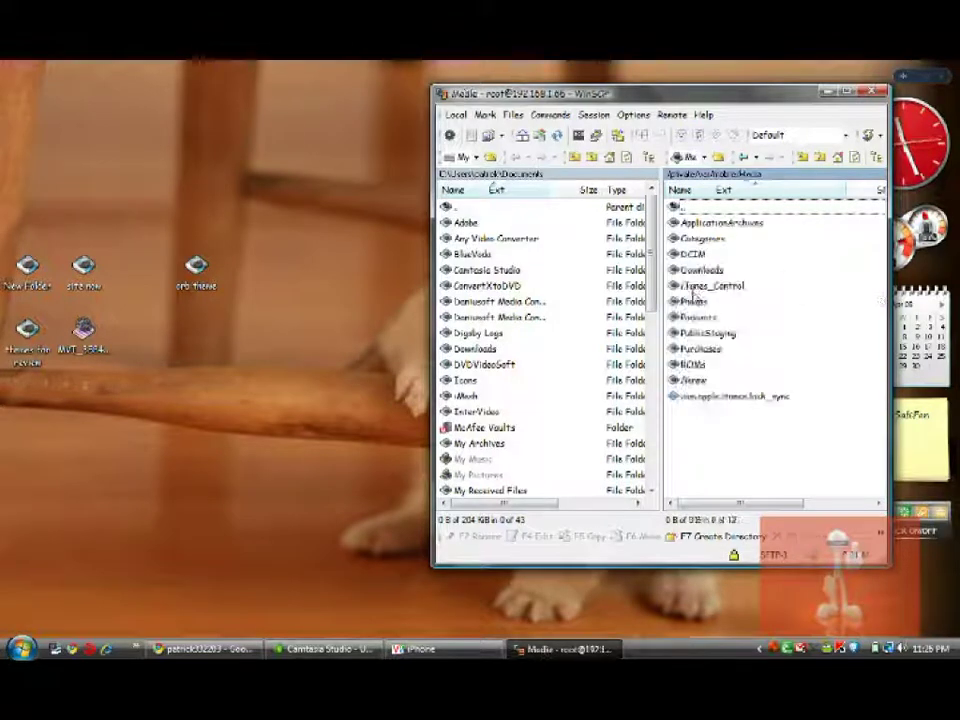
{"action": "double_click", "coordinate": [690, 382]}
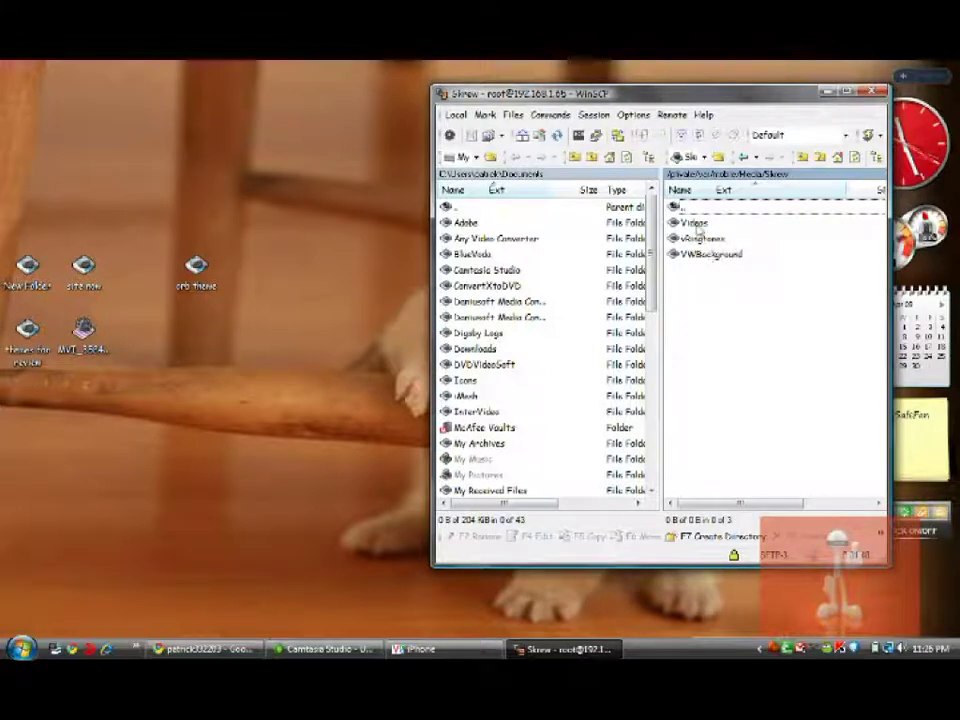
{"action": "double_click", "coordinate": [697, 226]}
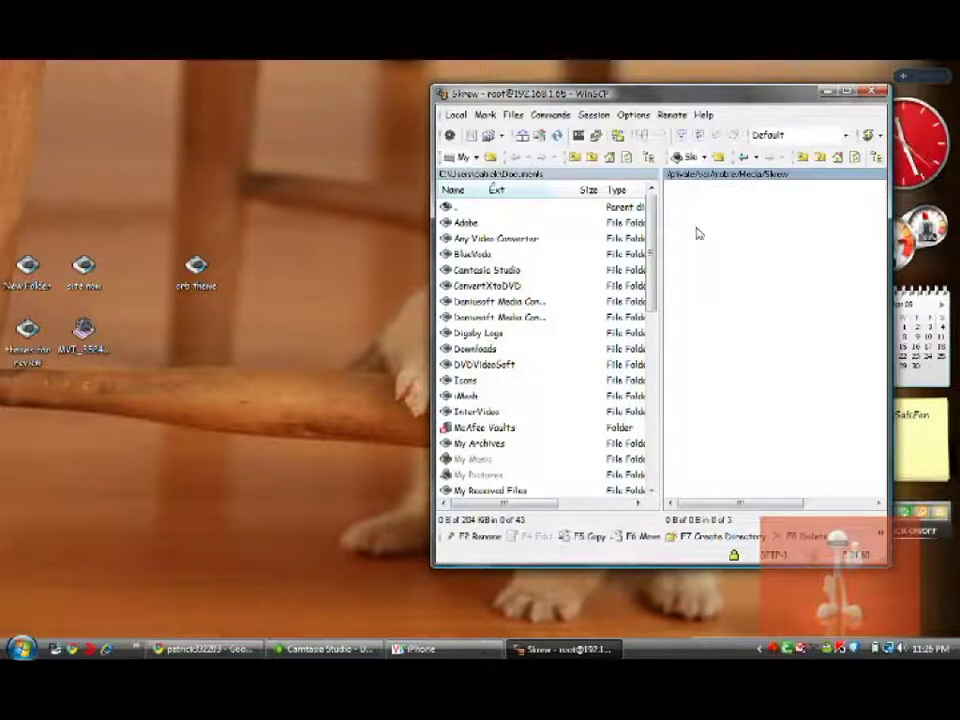
Step: Indicate that video wallpapers from the desktop go into the iPod's Videos folder, and close WinSCP
{"action": "left_click", "coordinate": [242, 403]}
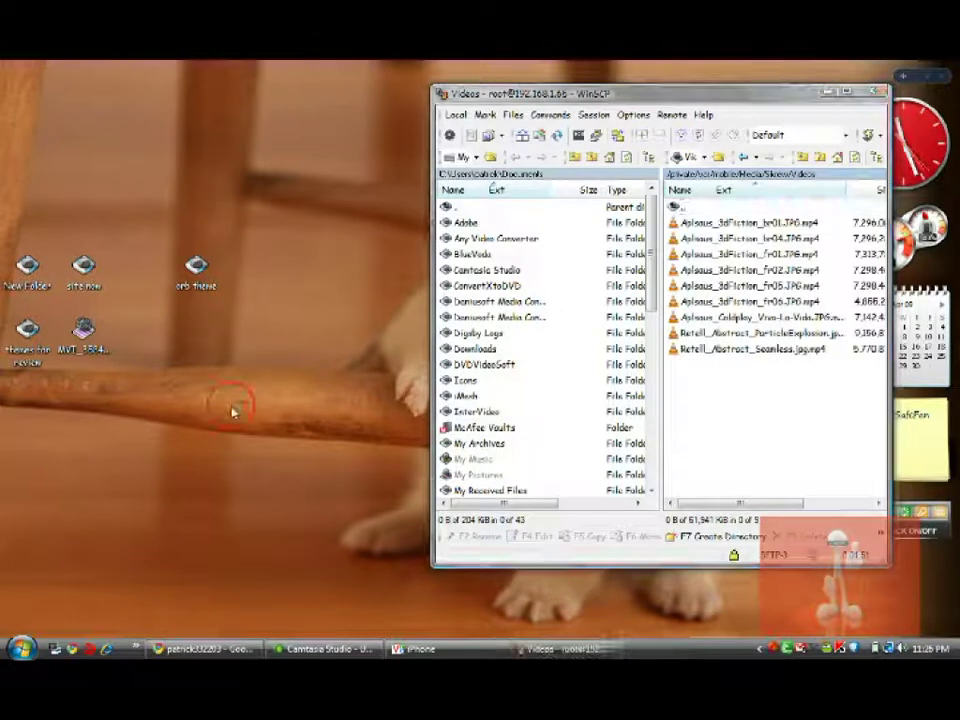
{"action": "left_click", "coordinate": [735, 467]}
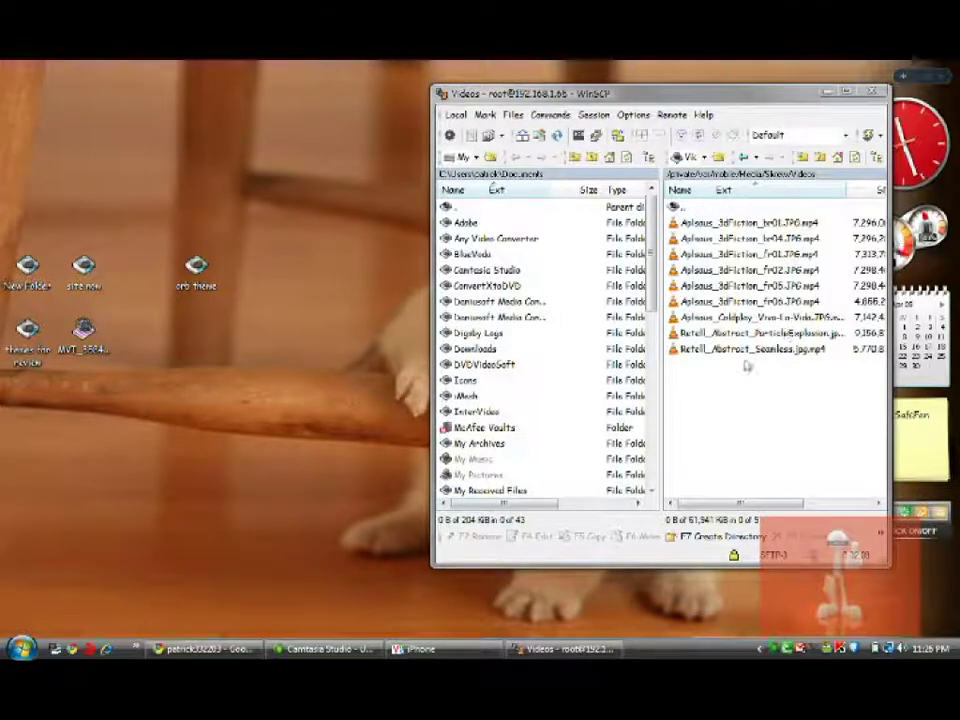
{"action": "left_click", "coordinate": [870, 92]}
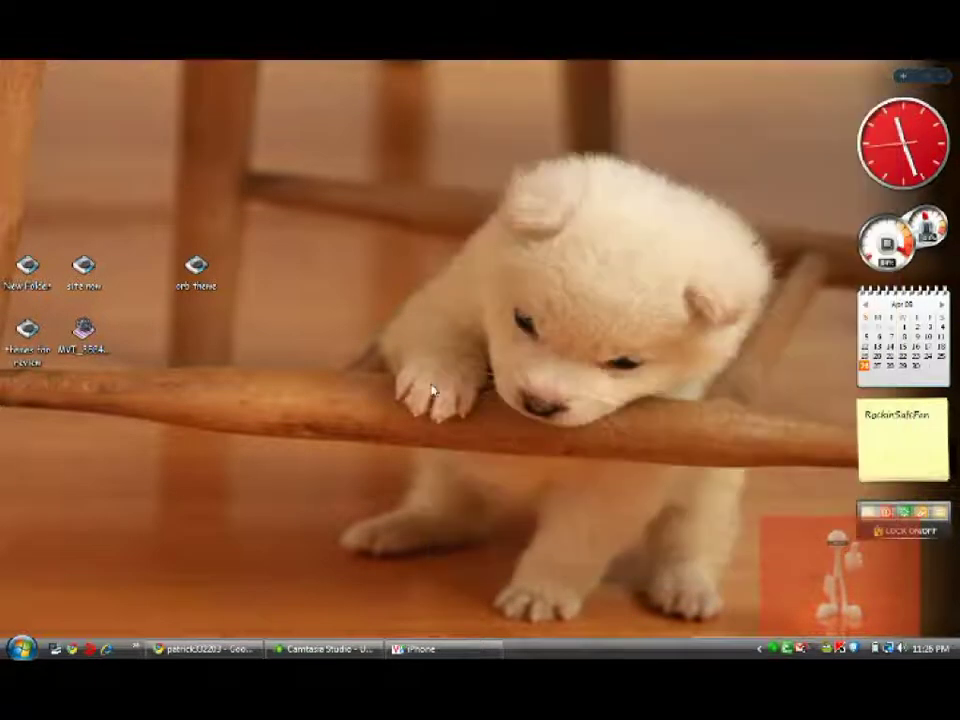
Step: Switch to the iPod's VNC window, examine the enabled themes in the theme list, and toggle p23 theme #2 off and back on
{"action": "left_click", "coordinate": [444, 649]}
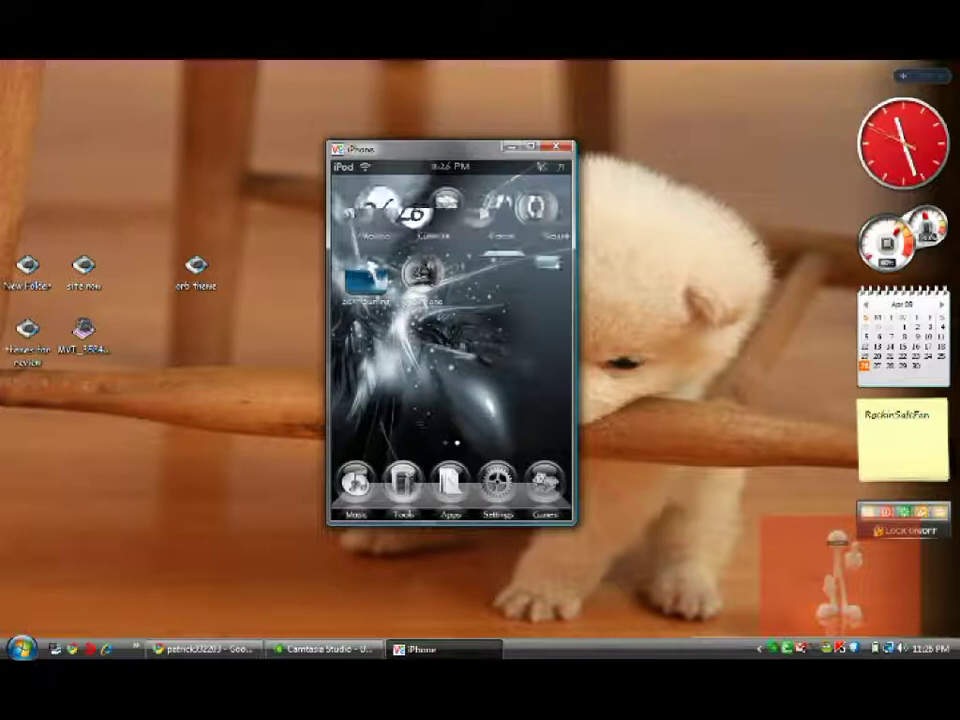
{"action": "left_click", "coordinate": [407, 483]}
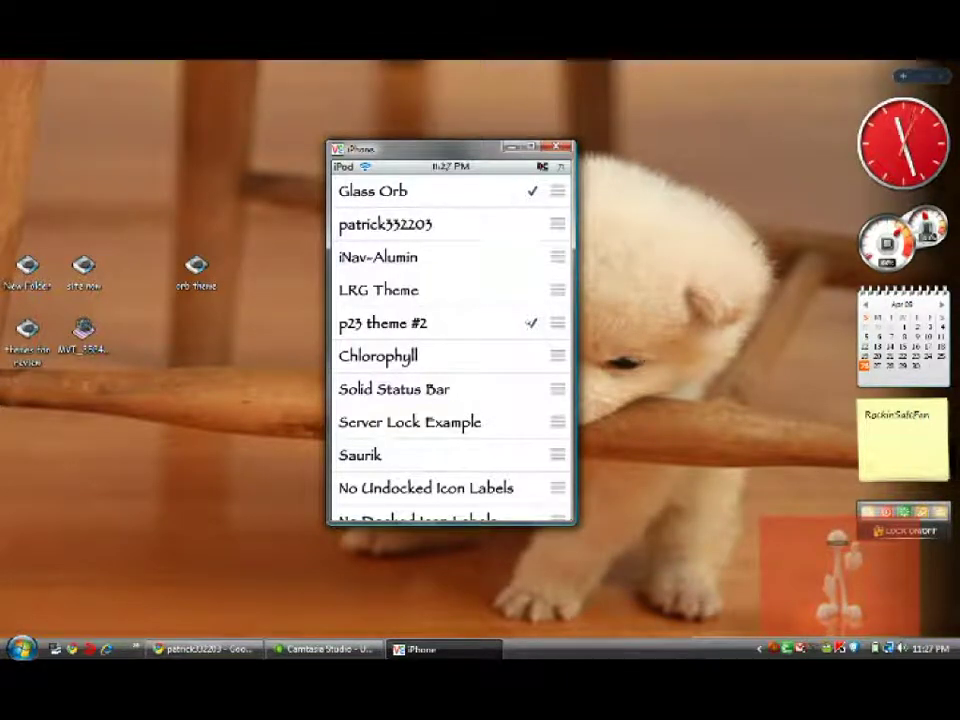
{"action": "left_click", "coordinate": [510, 320]}
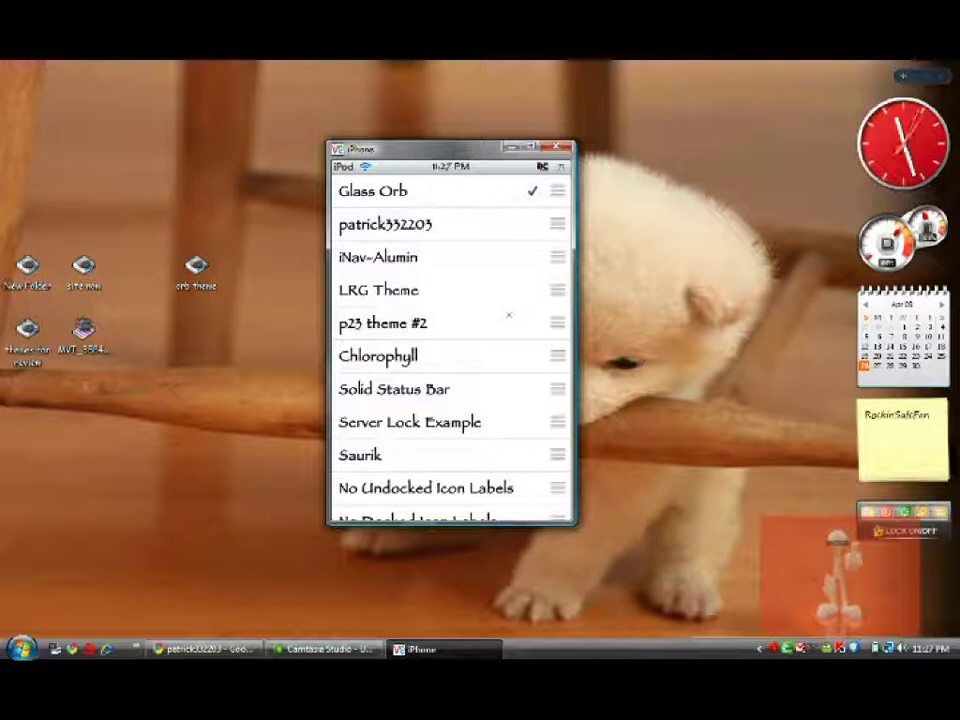
{"action": "scroll", "coordinate": [509, 315], "scroll_direction": "down", "scroll_amount": 3}
{"action": "scroll", "coordinate": [509, 315], "scroll_direction": "down", "scroll_amount": 3}
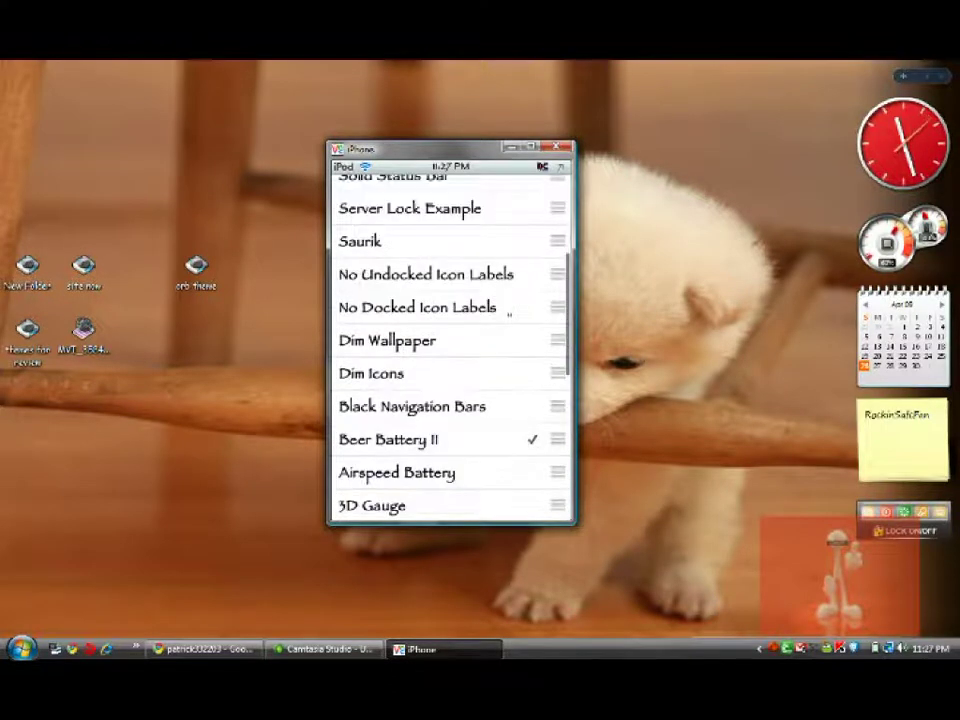
{"action": "scroll", "coordinate": [509, 315], "scroll_direction": "down", "scroll_amount": 3}
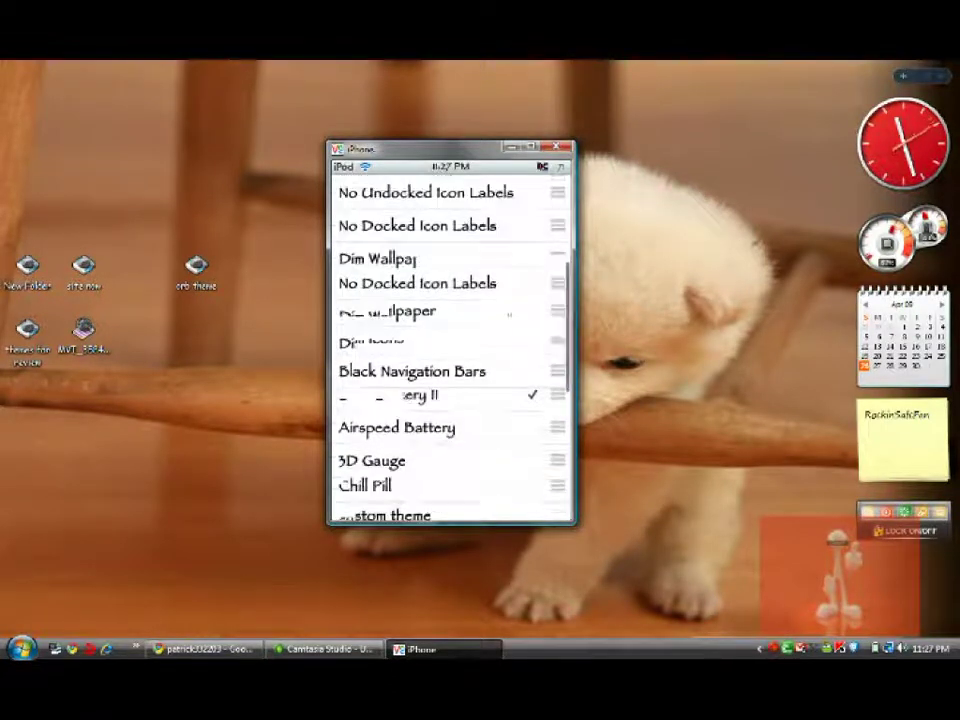
{"action": "scroll", "coordinate": [509, 315], "scroll_direction": "down", "scroll_amount": 5}
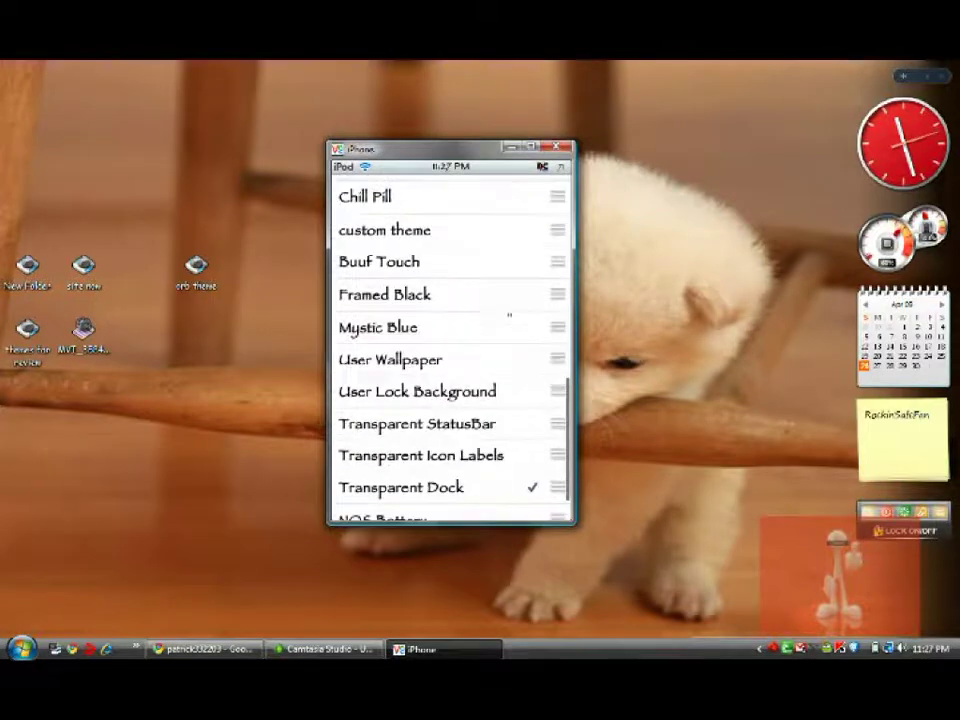
{"action": "scroll", "coordinate": [450, 340], "scroll_direction": "up", "scroll_amount": 5}
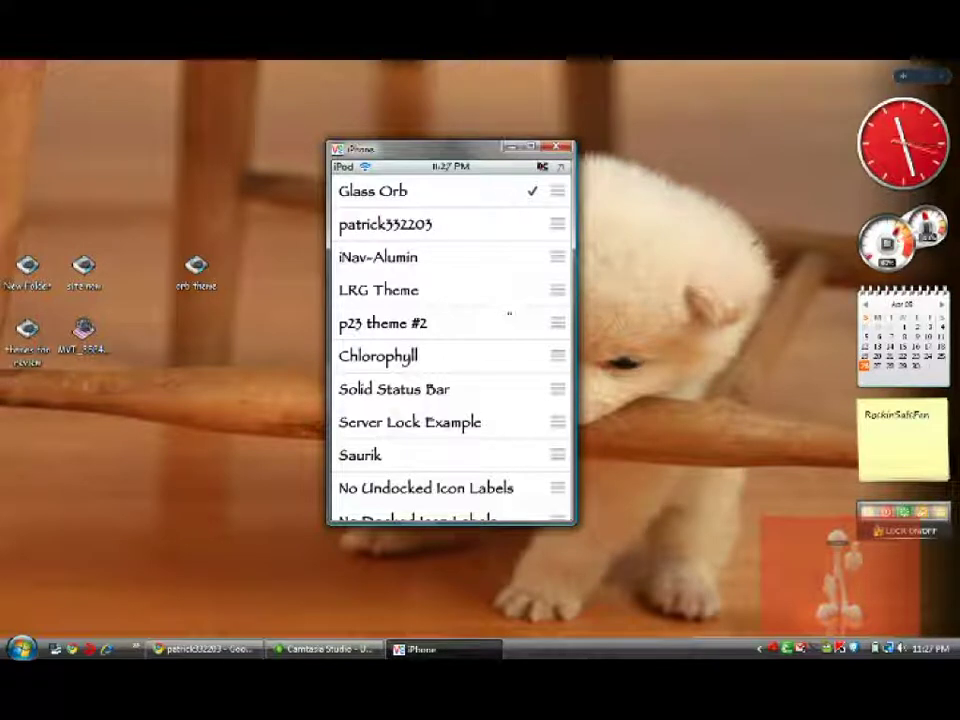
{"action": "left_click", "coordinate": [509, 318]}
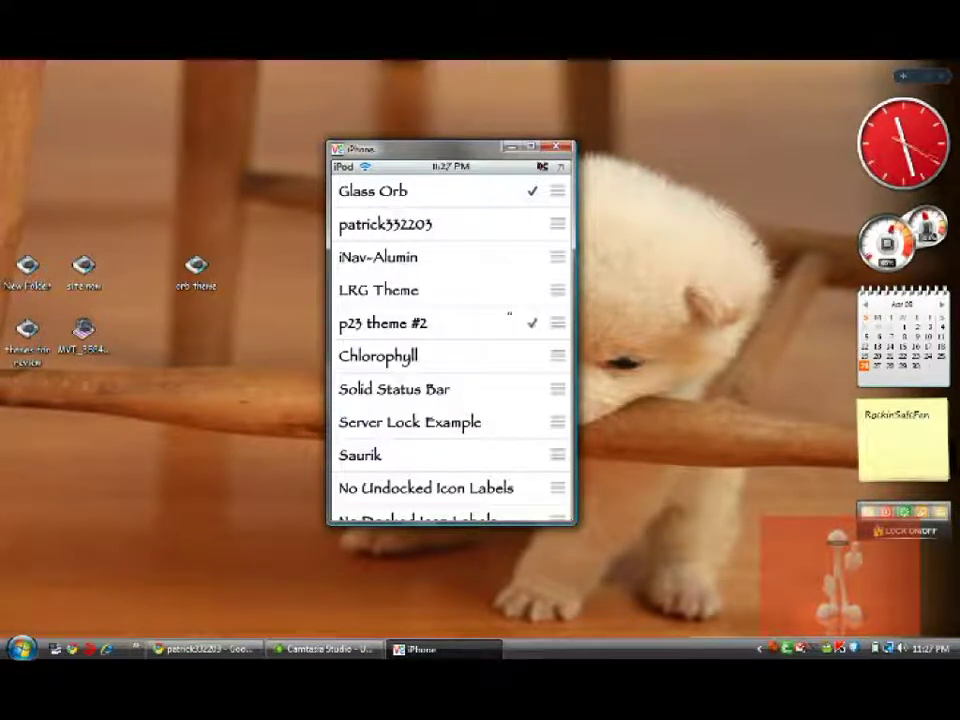
{"action": "right_click", "coordinate": [509, 315]}
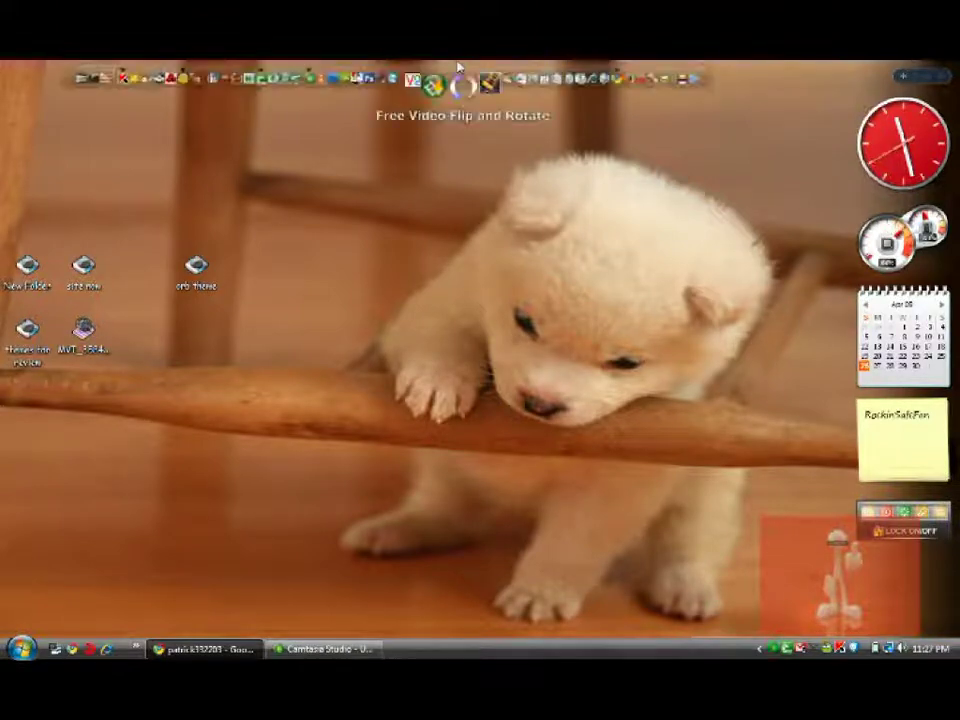
Step: Reconnect to the iPod with VNC Viewer and open the Video Wallpaper settings in vWallpaper
{"action": "left_click", "coordinate": [443, 87]}
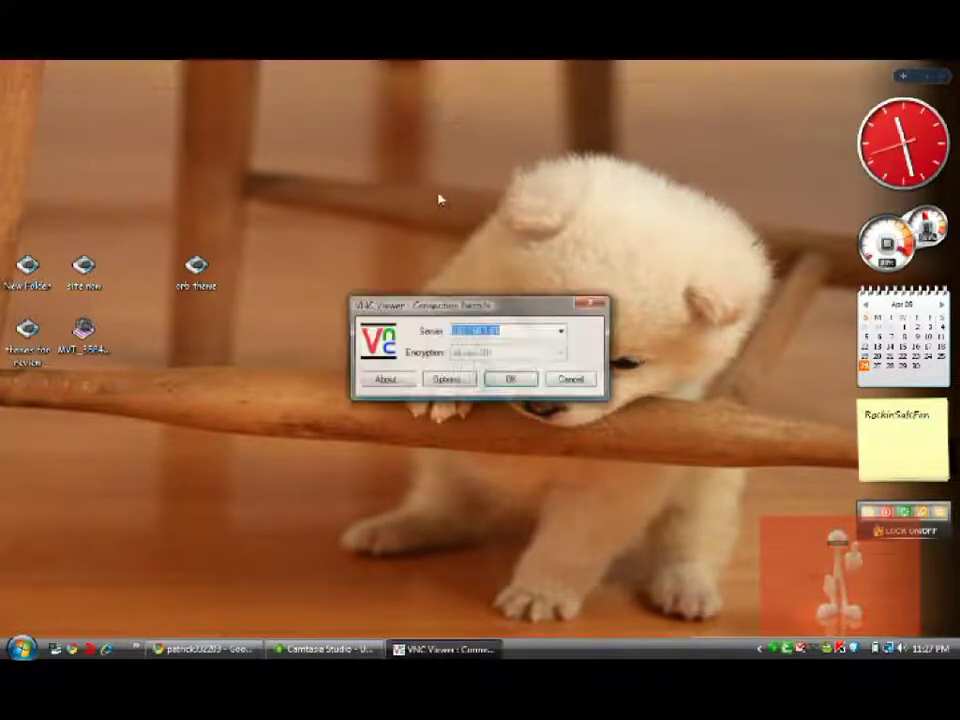
{"action": "left_click", "coordinate": [512, 381]}
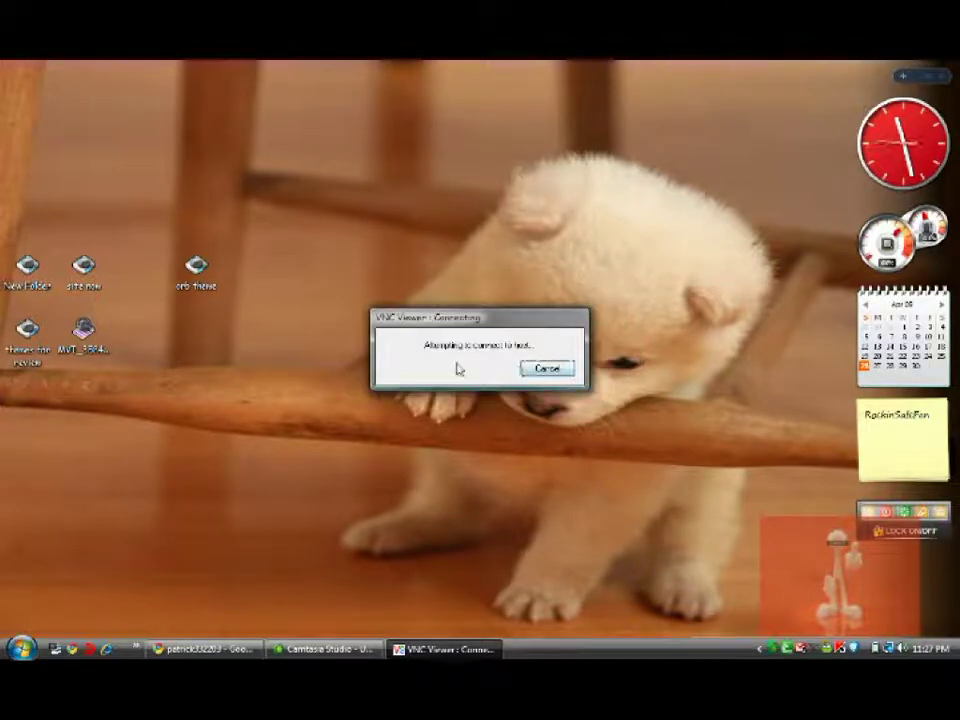
{"action": "left_click", "coordinate": [540, 368]}
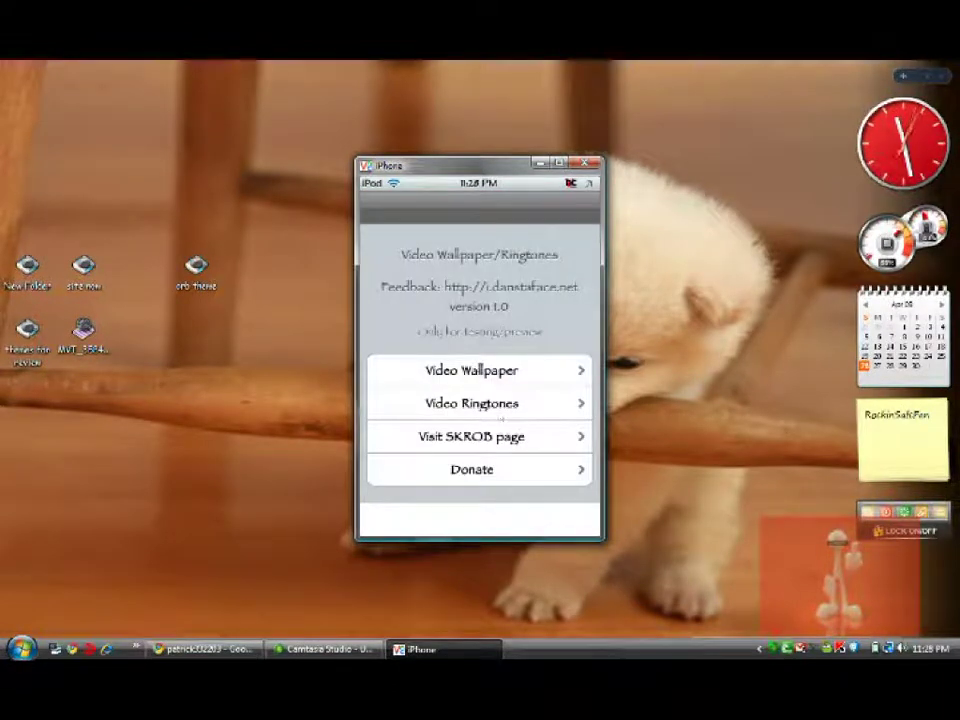
{"action": "left_click", "coordinate": [476, 369]}
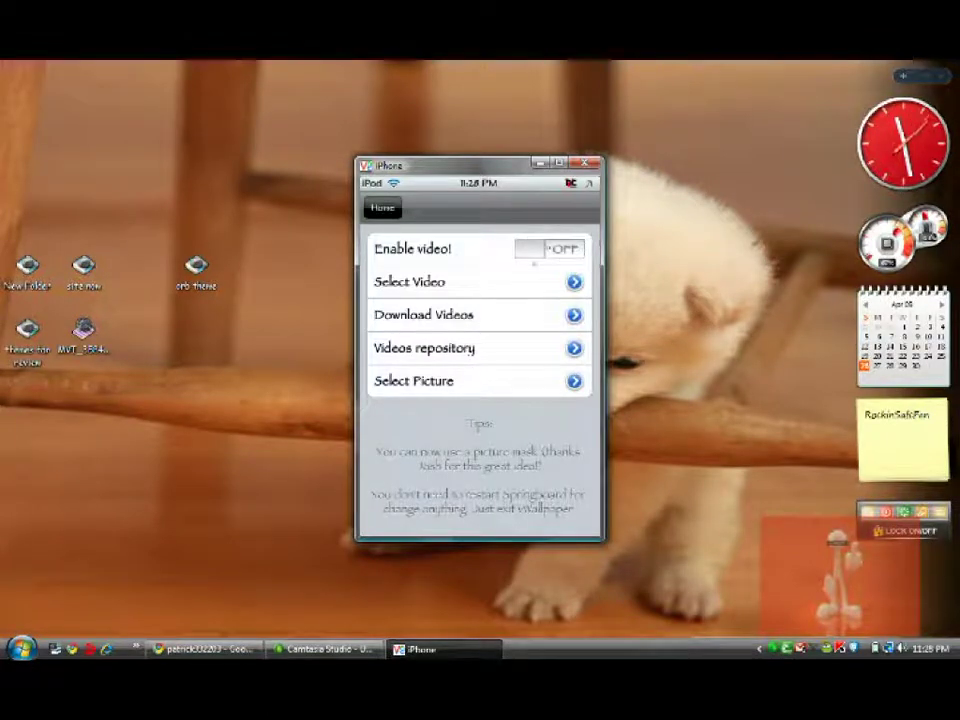
Step: Enable video wallpaper and open the Aplsaus_3dFiction_br01 and Aplsaus_3dFiction_br04 videos from the selection list, declining to use each
{"action": "left_click", "coordinate": [536, 255]}
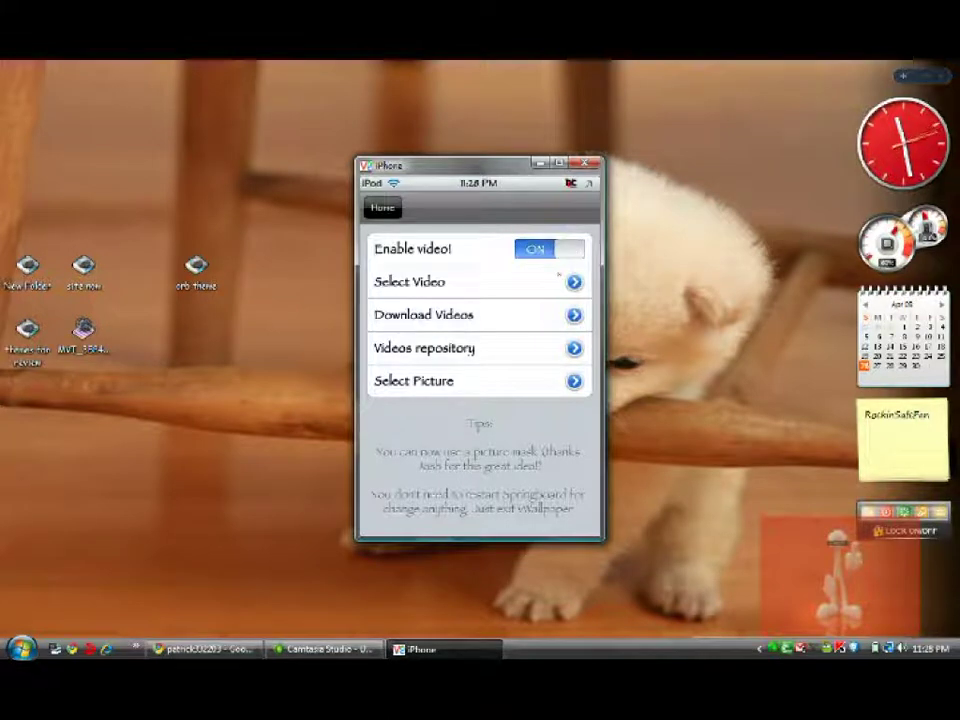
{"action": "left_click", "coordinate": [559, 277]}
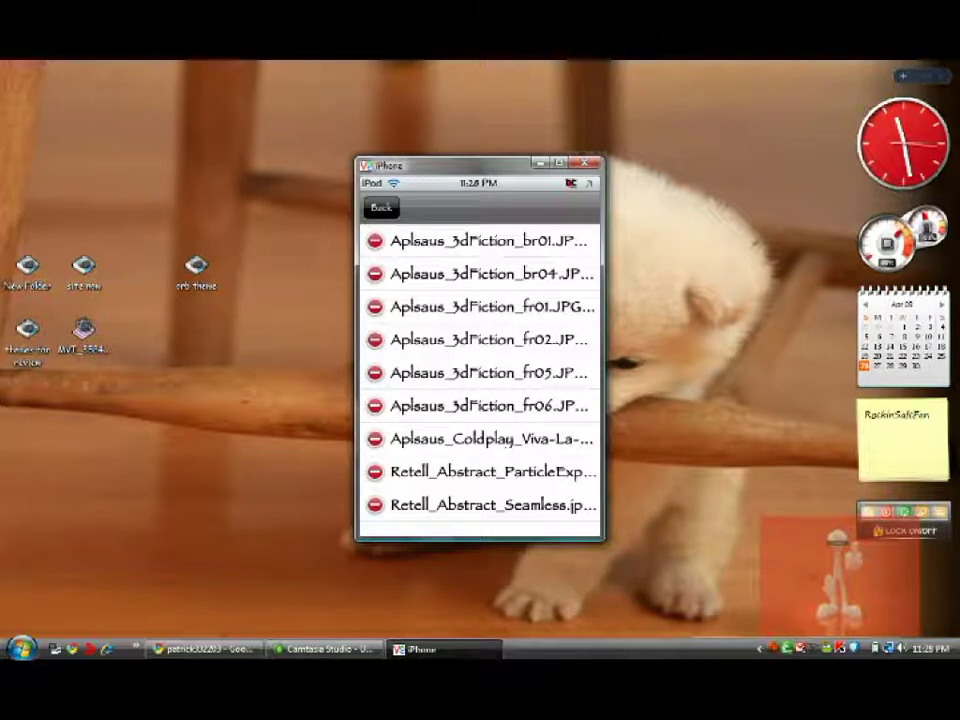
{"action": "left_click", "coordinate": [507, 441]}
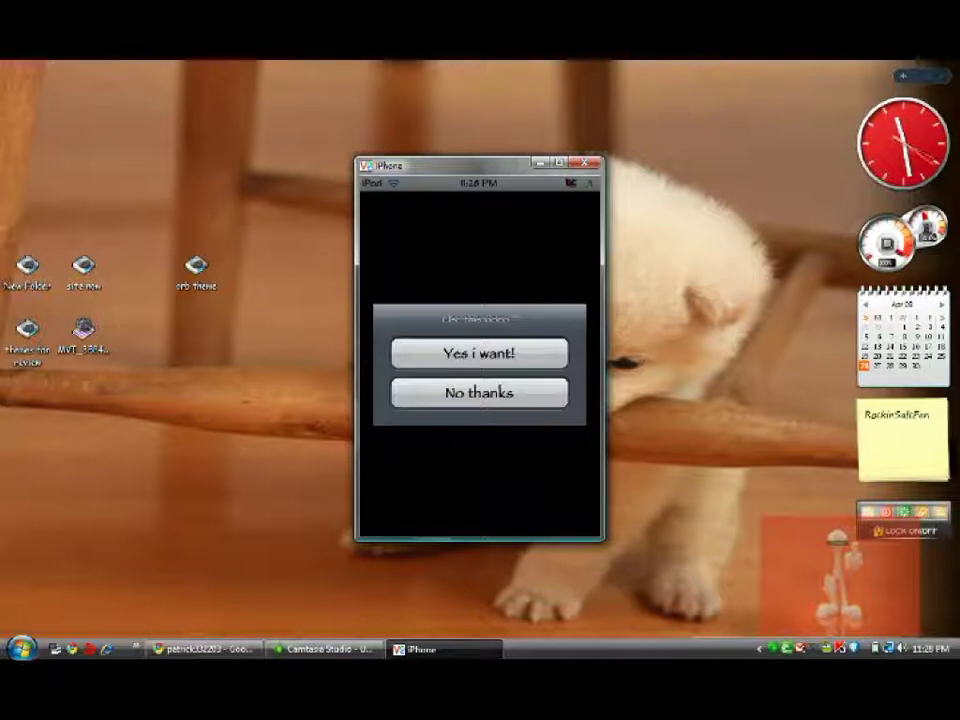
{"action": "left_click", "coordinate": [479, 392]}
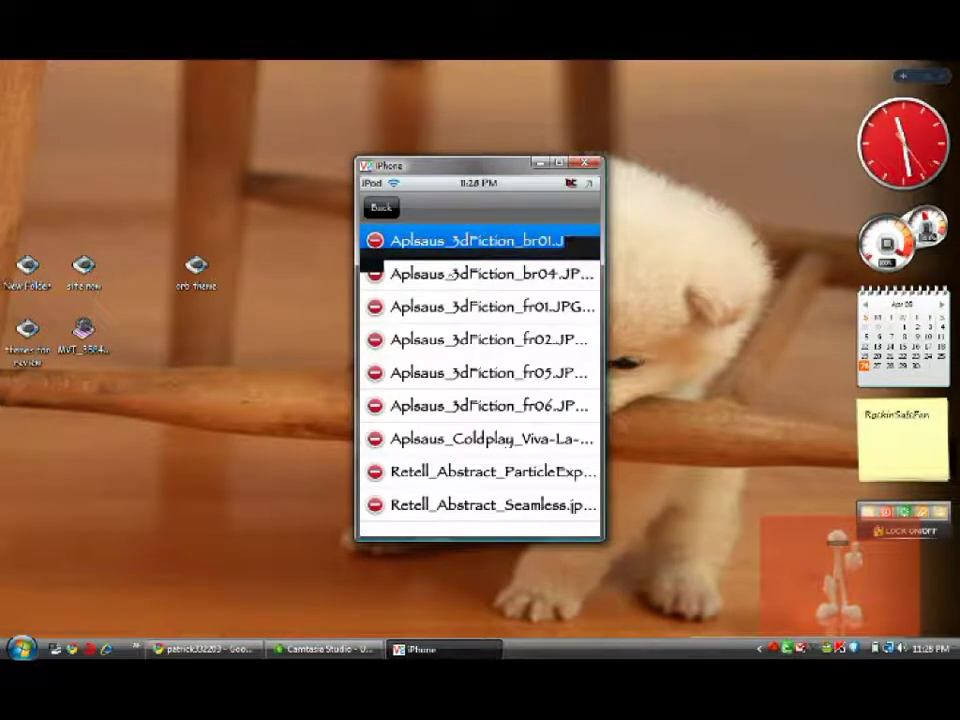
{"action": "left_click", "coordinate": [452, 274]}
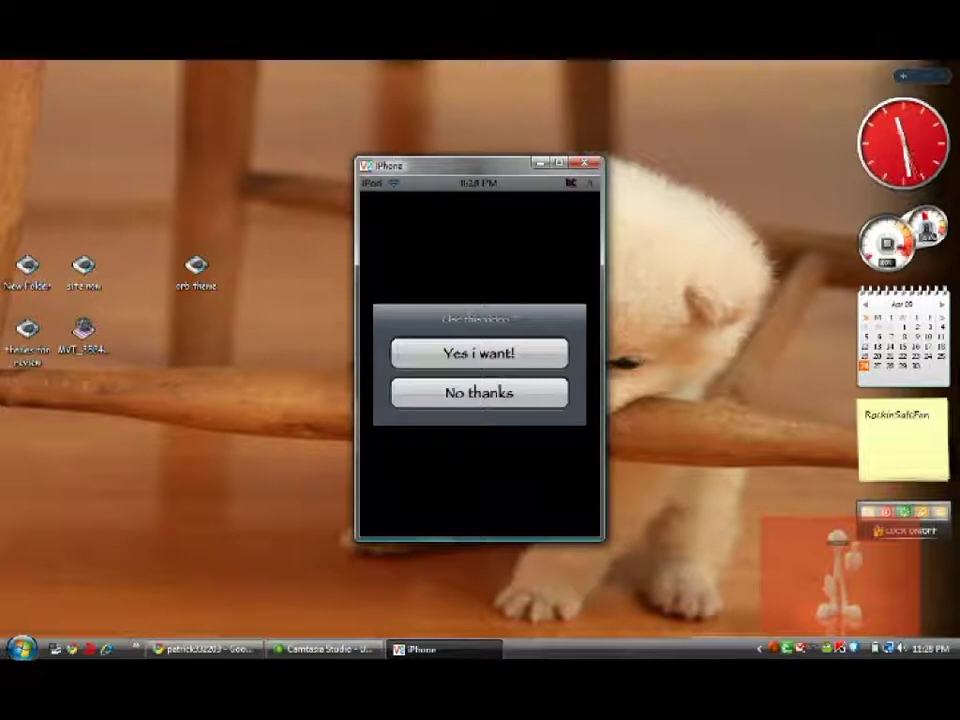
{"action": "left_click", "coordinate": [479, 392]}
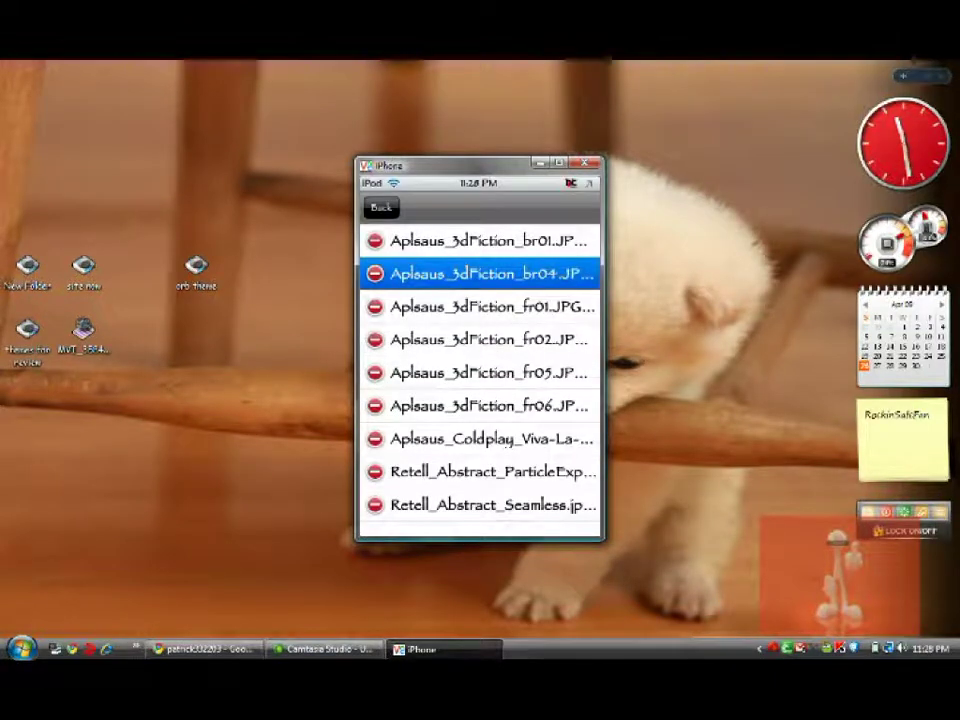
Step: Leave the video list and the Video Wallpaper settings, and exit vWallpaper to the iPod's home screen
{"action": "left_click", "coordinate": [386, 211]}
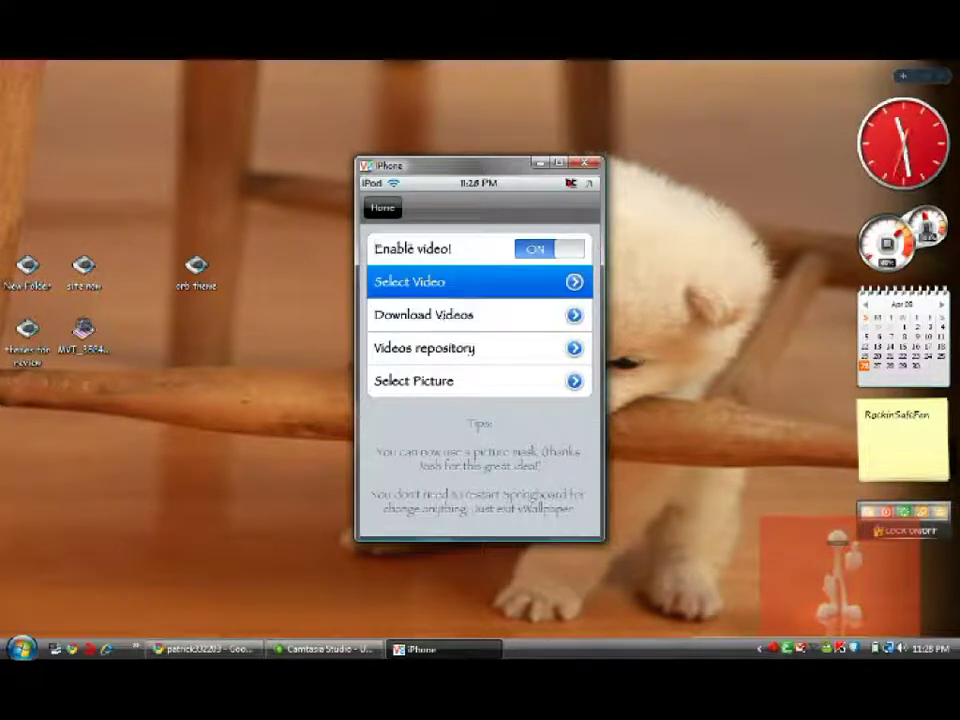
{"action": "left_click", "coordinate": [395, 211]}
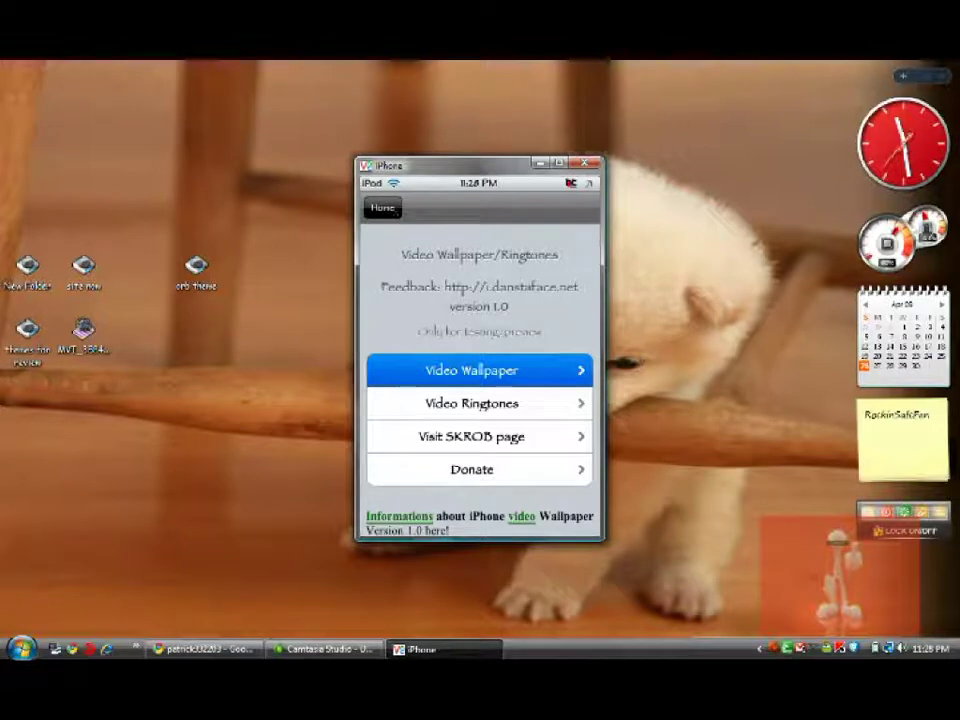
{"action": "left_click", "coordinate": [395, 212]}
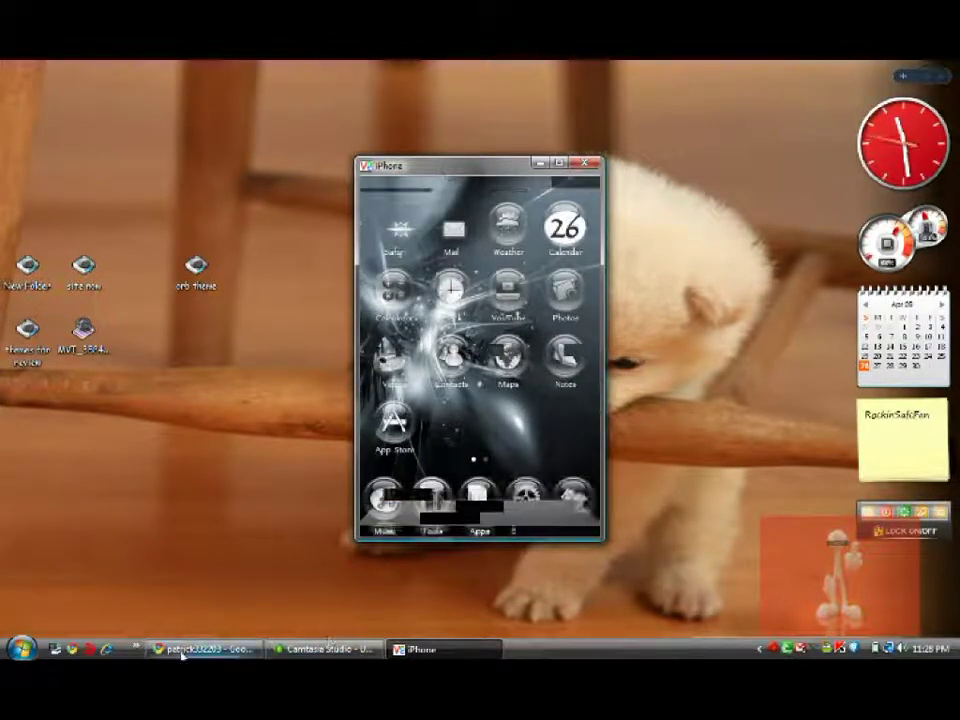
Step: Switch to the website in Chrome and examine the visitor comments on the Post comments page
{"action": "left_click", "coordinate": [236, 589]}
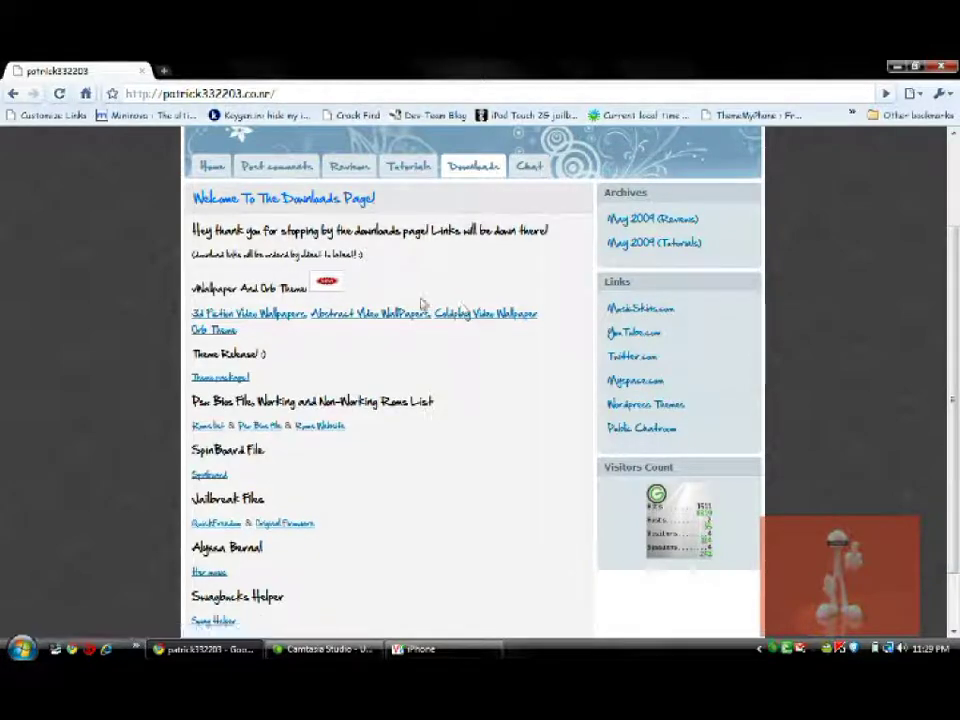
{"action": "left_click", "coordinate": [297, 176]}
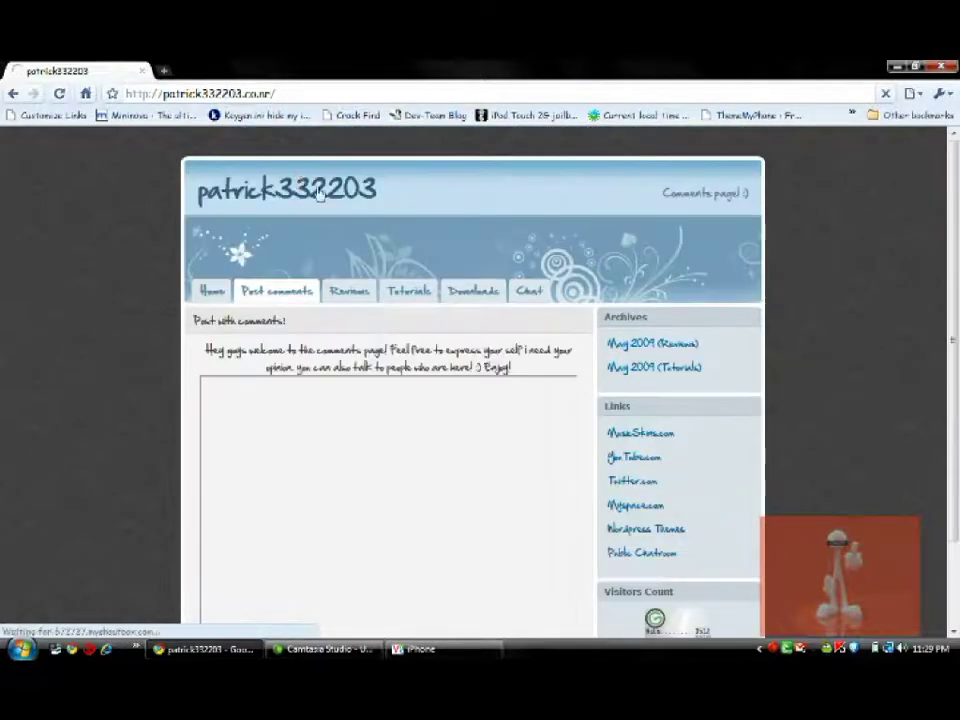
{"action": "scroll", "coordinate": [420, 265], "scroll_direction": "down", "scroll_amount": 2}
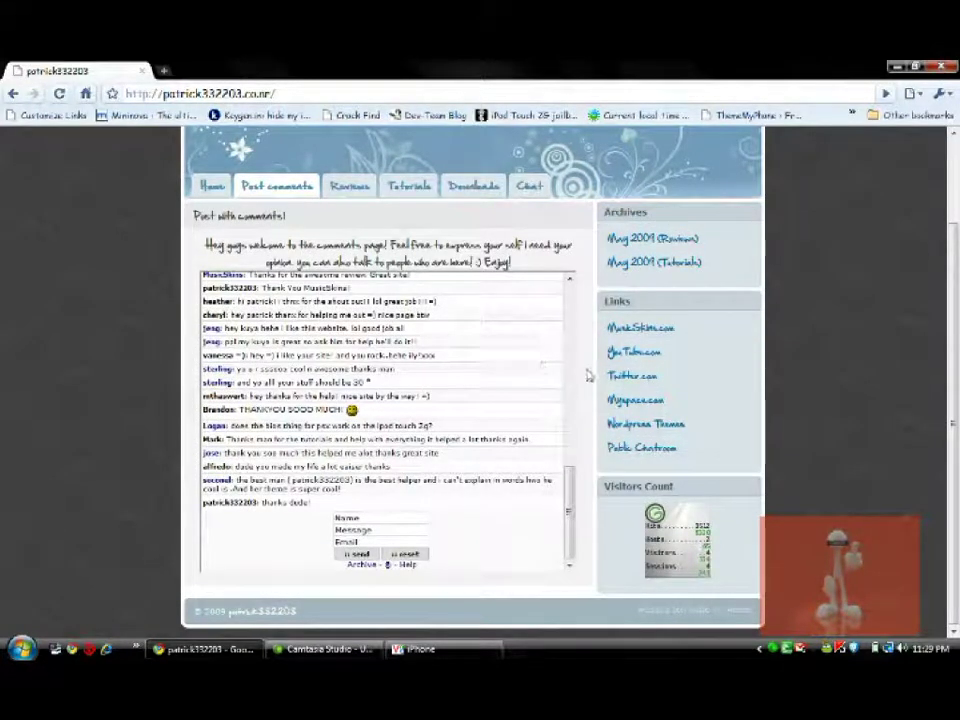
{"action": "mouse_move", "coordinate": [569, 490]}
{"action": "left_mouse_down"}
{"action": "mouse_move", "coordinate": [600, 306]}
{"action": "mouse_move", "coordinate": [579, 343]}
{"action": "mouse_move", "coordinate": [561, 455]}
{"action": "mouse_move", "coordinate": [563, 422]}
{"action": "mouse_move", "coordinate": [563, 512]}
{"action": "left_mouse_up"}
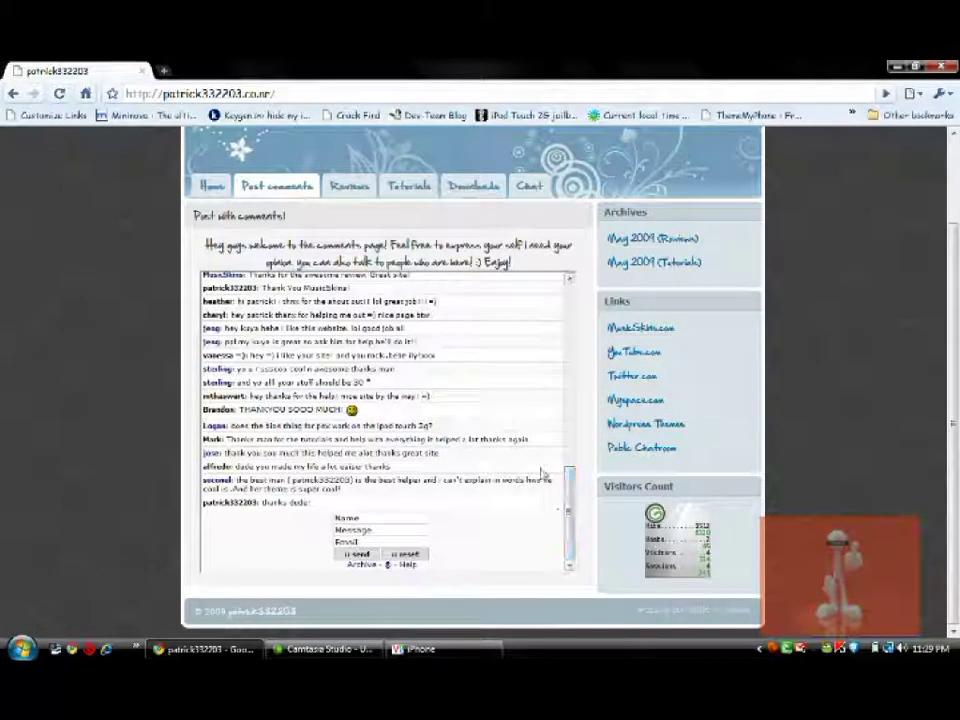